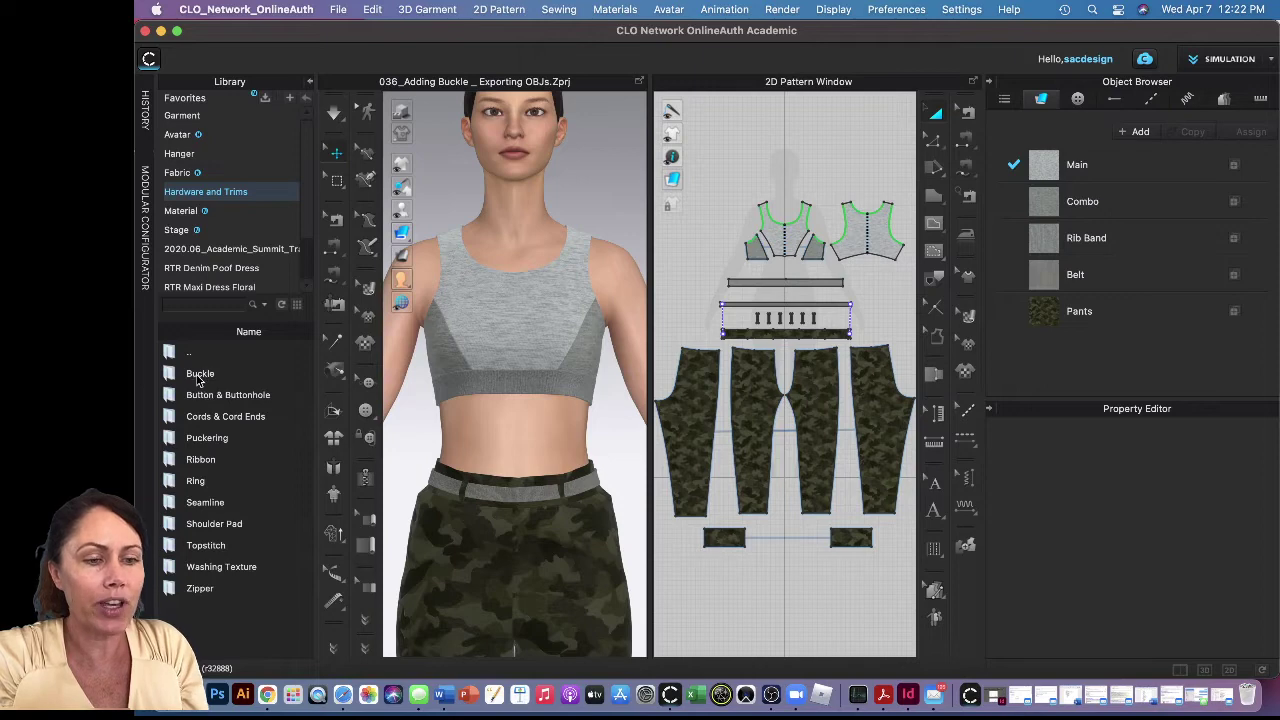
Step: Add Buckle_Basic.zip from the Hardware and Trims Buckle OBJ folder to the workspace as an Avatar object at the default mm scale
{"action": "double_click", "coordinate": [198, 374]}
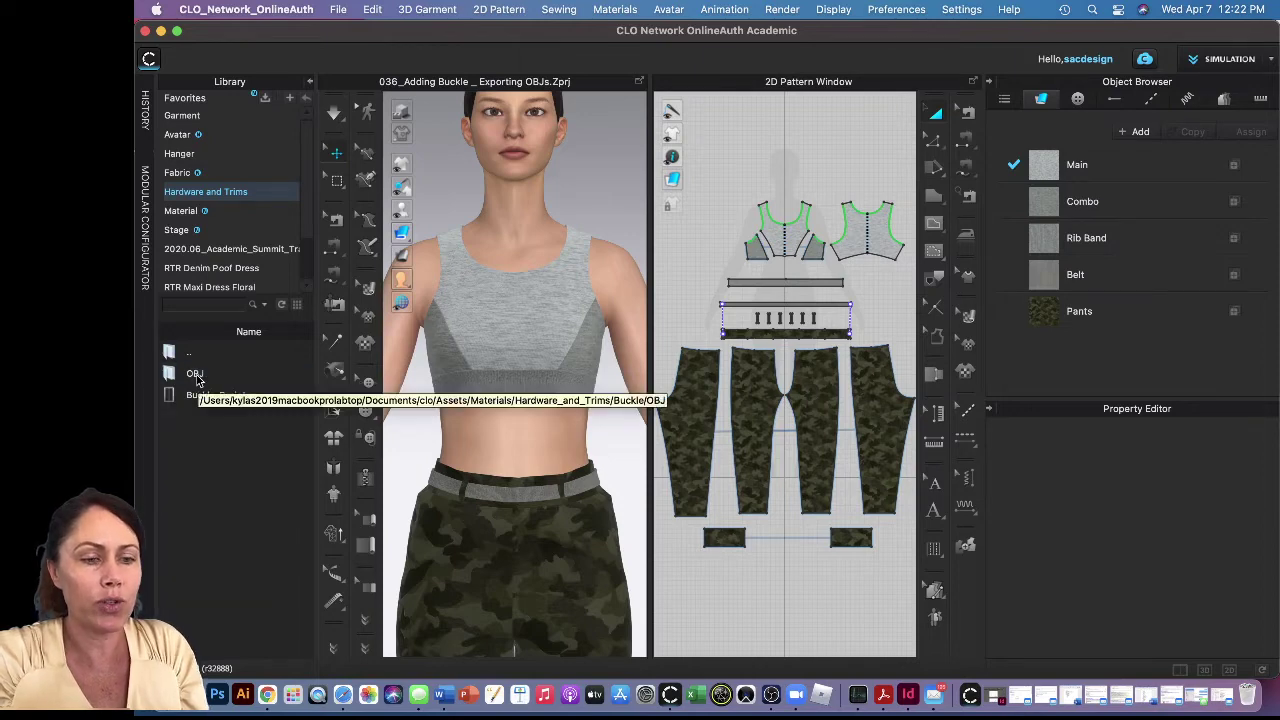
{"action": "double_click", "coordinate": [196, 374]}
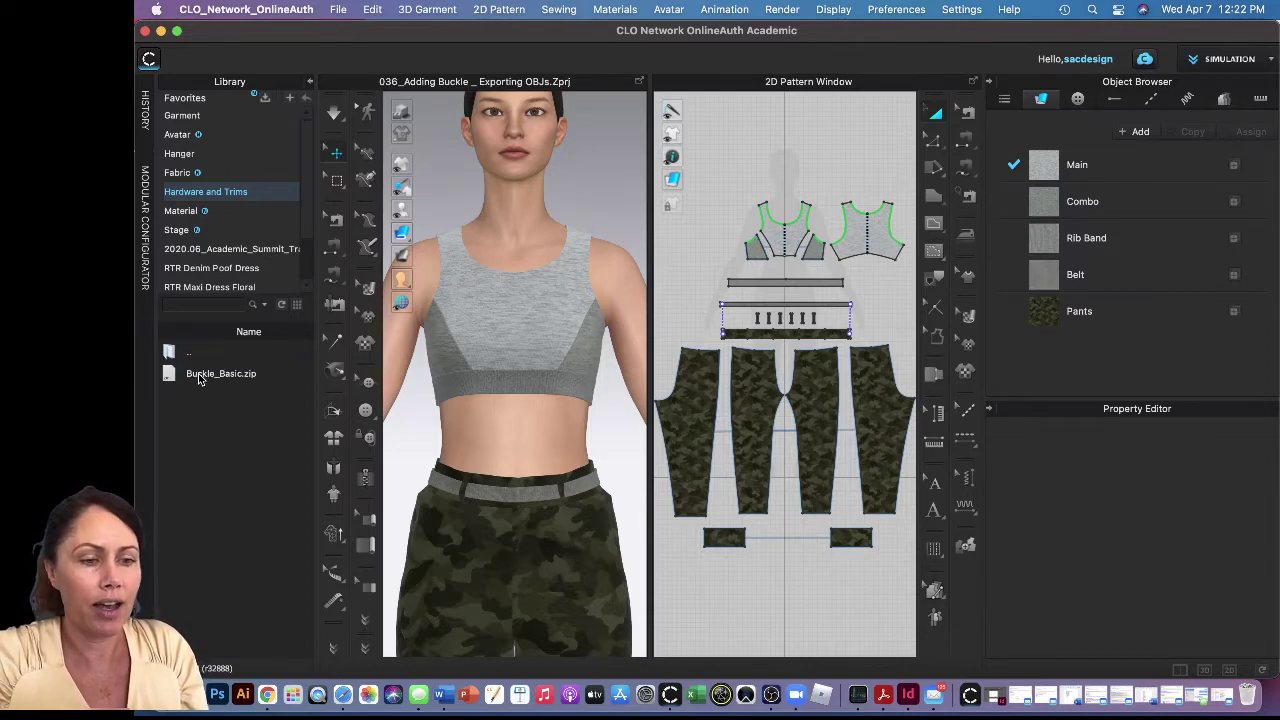
{"action": "right_click", "coordinate": [198, 377]}
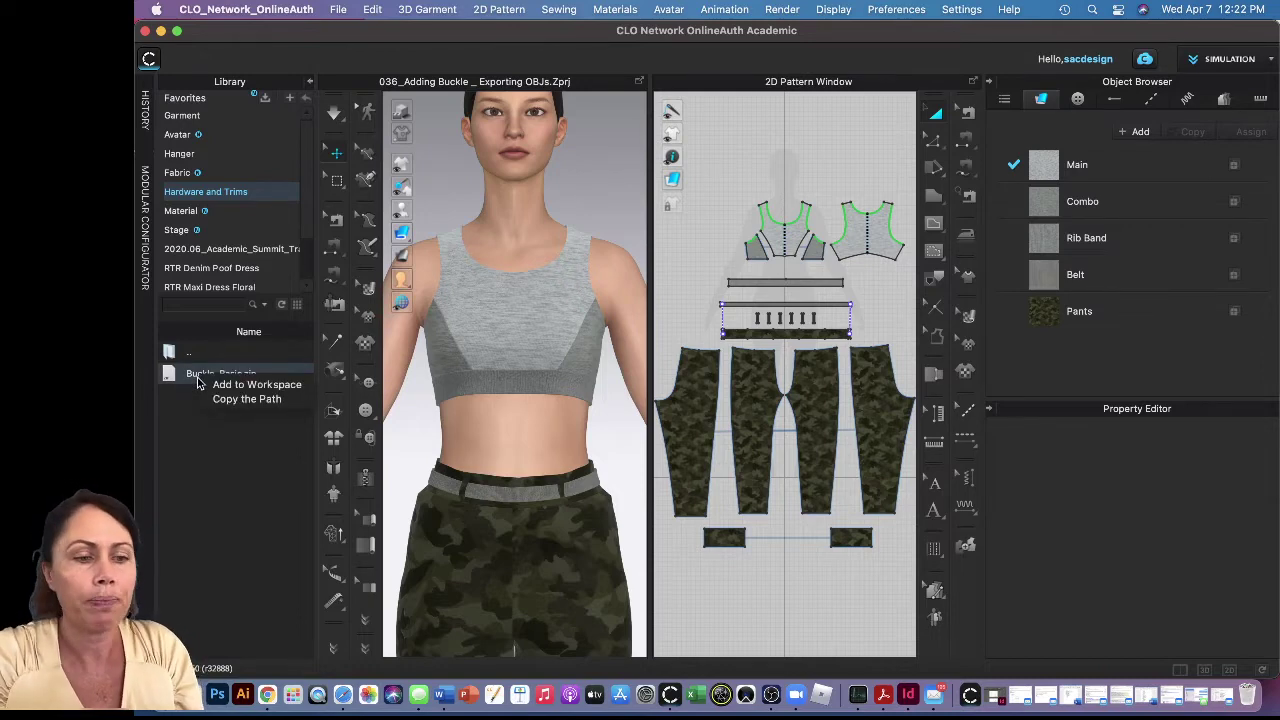
{"action": "left_click", "coordinate": [215, 384]}
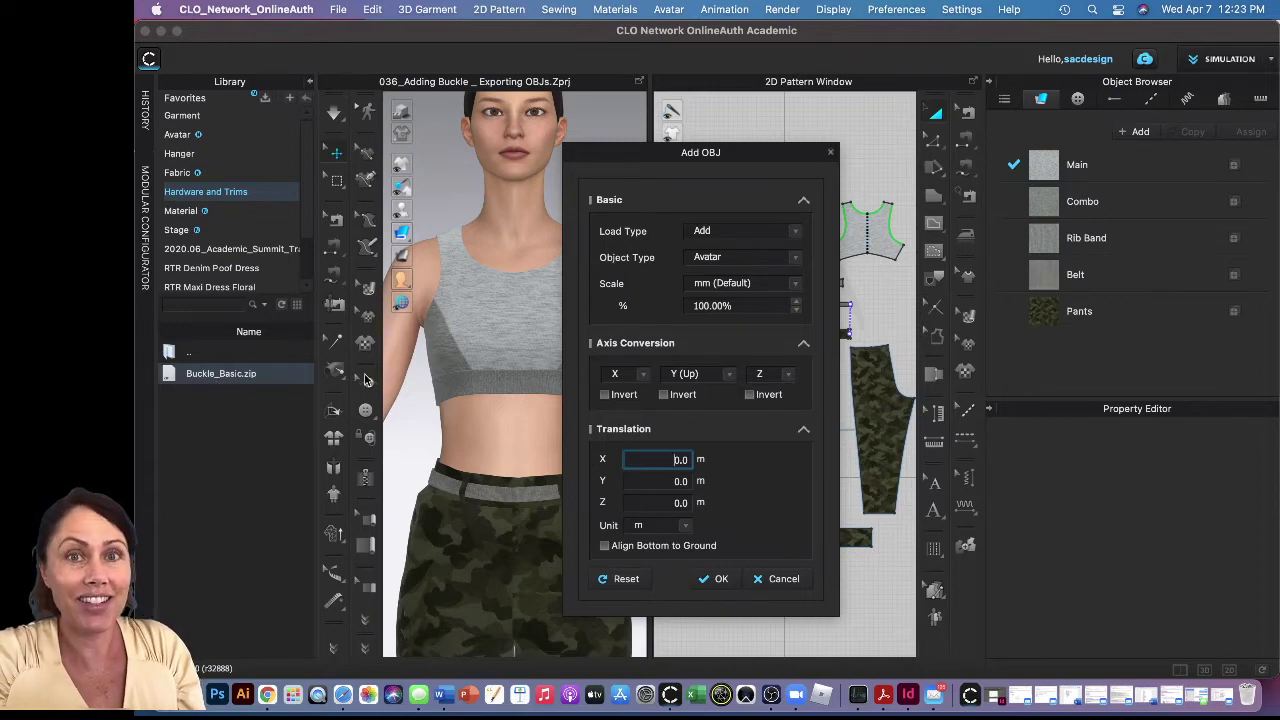
{"action": "left_click", "coordinate": [795, 259]}
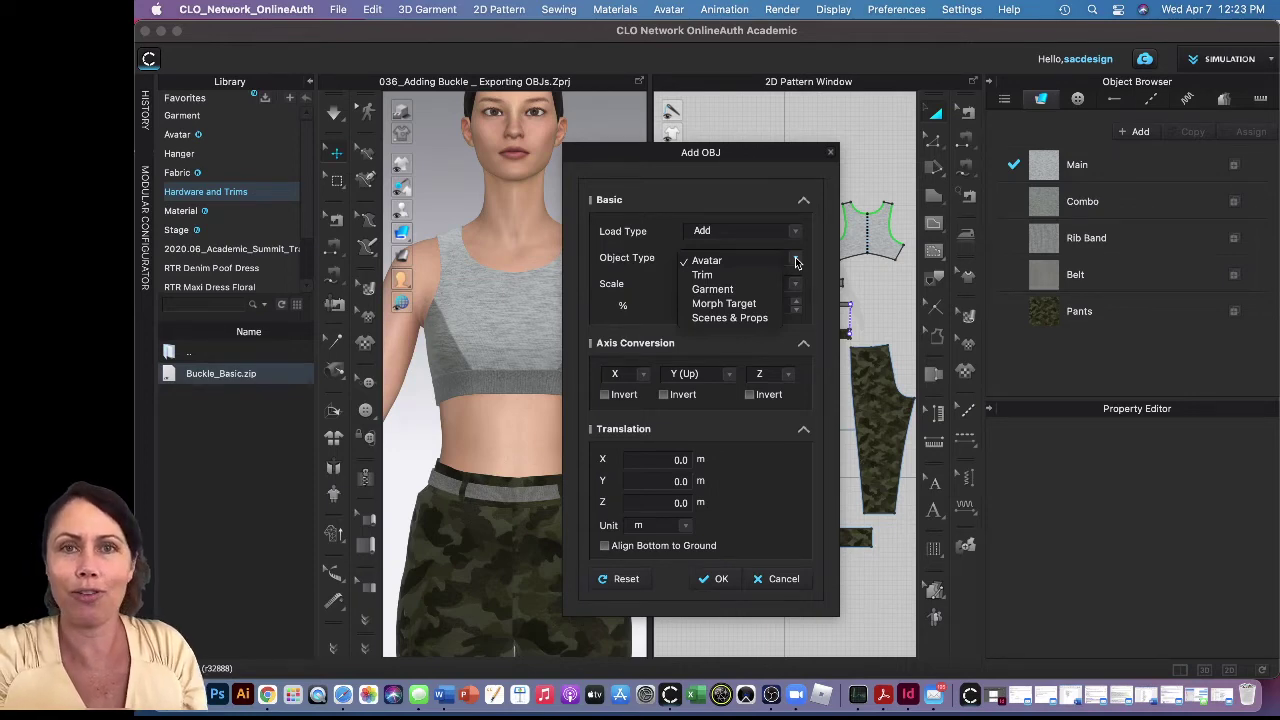
{"action": "left_click", "coordinate": [753, 260]}
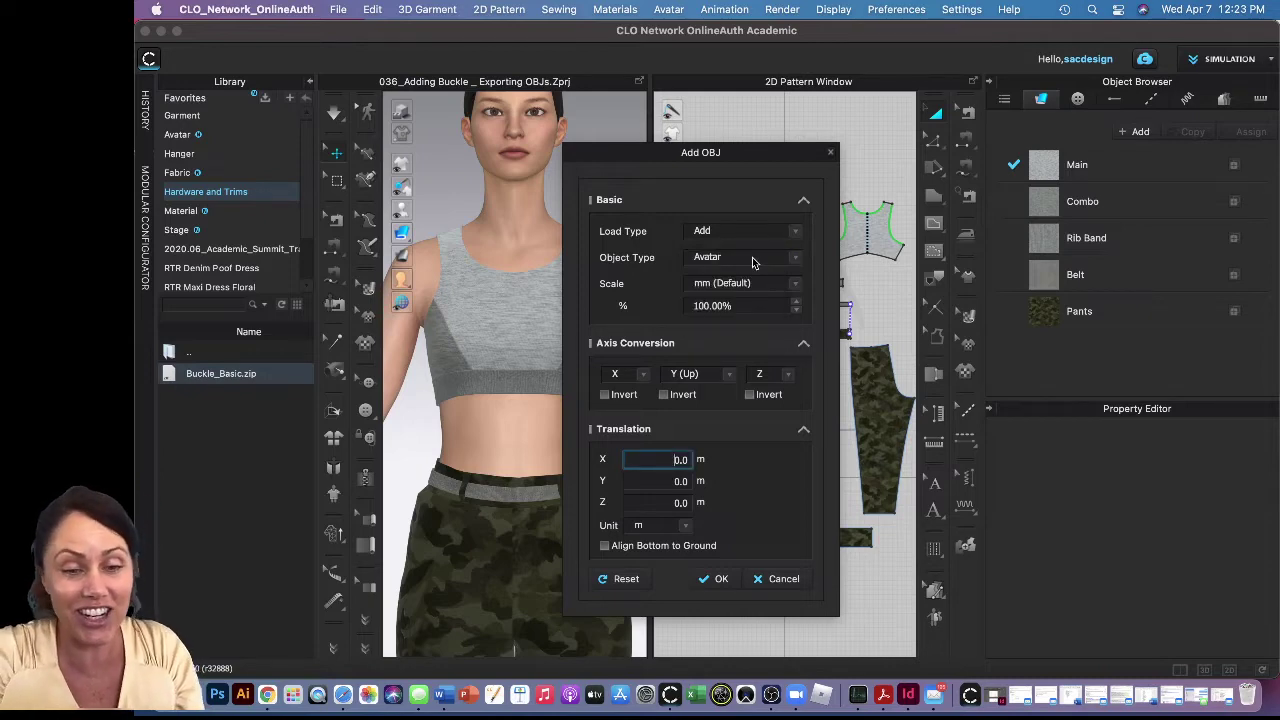
{"action": "left_click", "coordinate": [718, 580]}
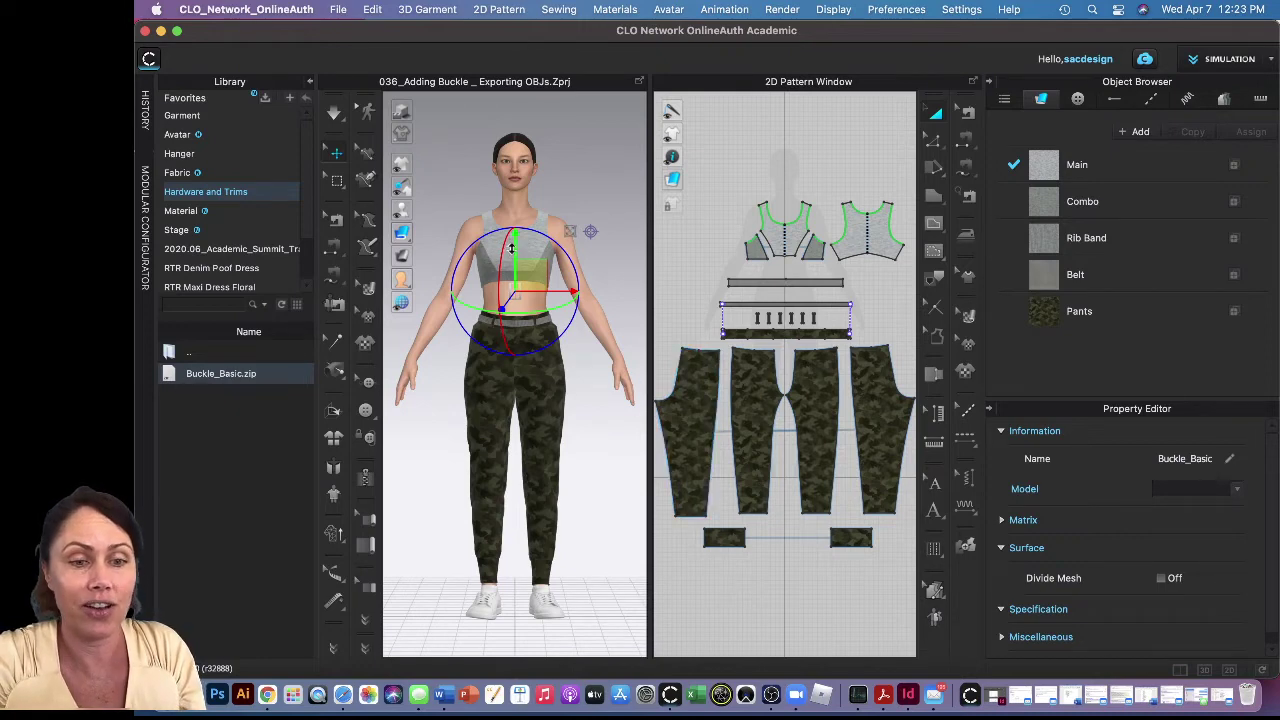
Step: Lower the buckle to the height of the belt, accepting deletion of the current avatar motion
{"action": "left_click_drag", "start_coordinate": [513, 248], "coordinate": [514, 263]}
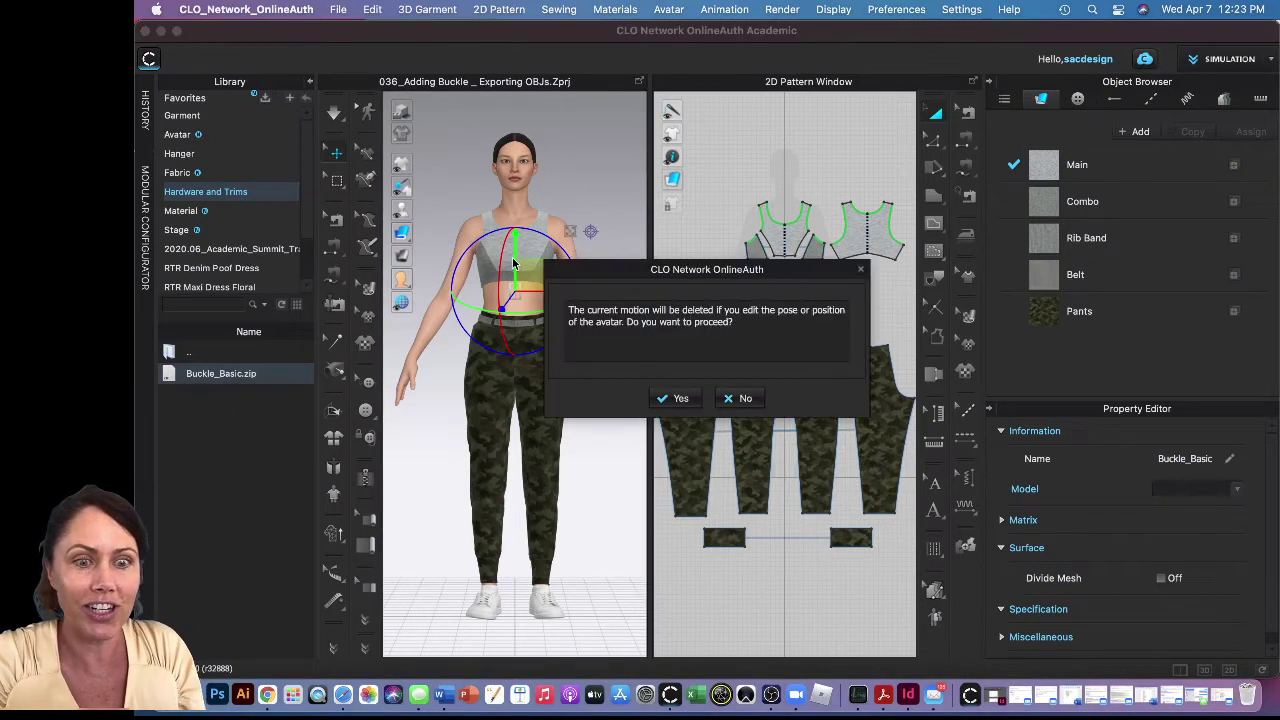
{"action": "left_click", "coordinate": [678, 398]}
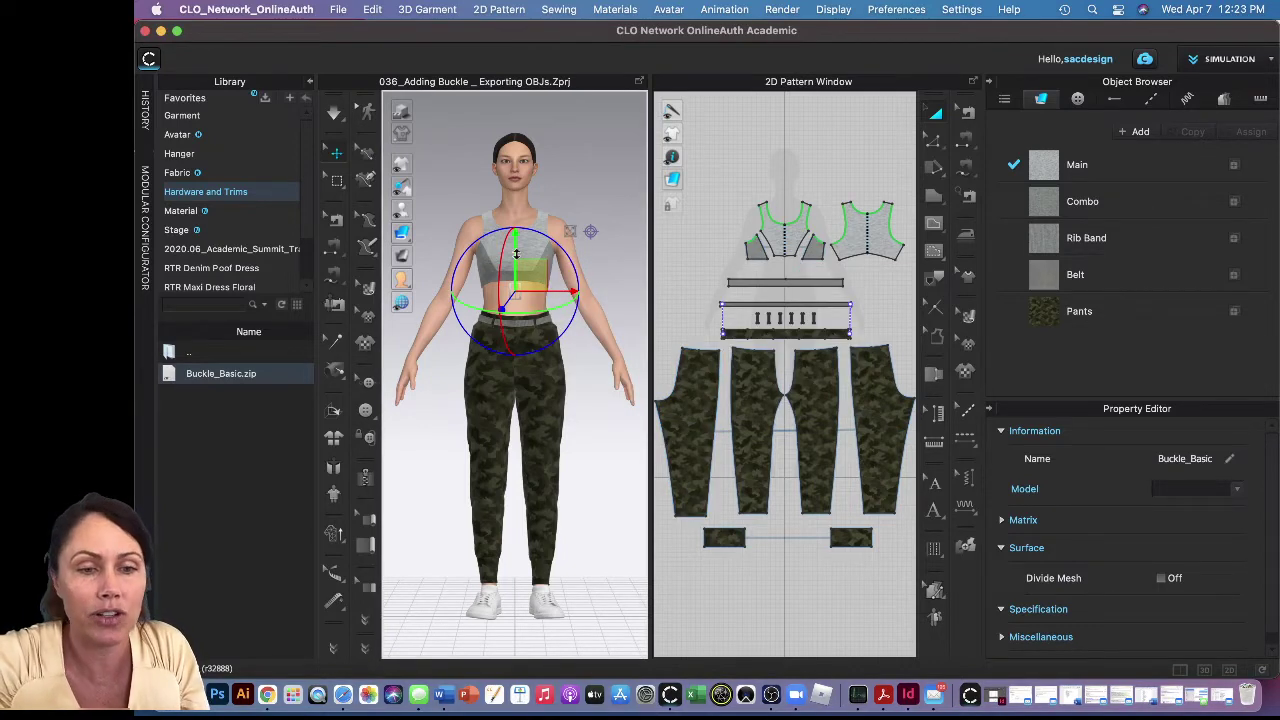
{"action": "left_click_drag", "start_coordinate": [516, 253], "coordinate": [513, 284]}
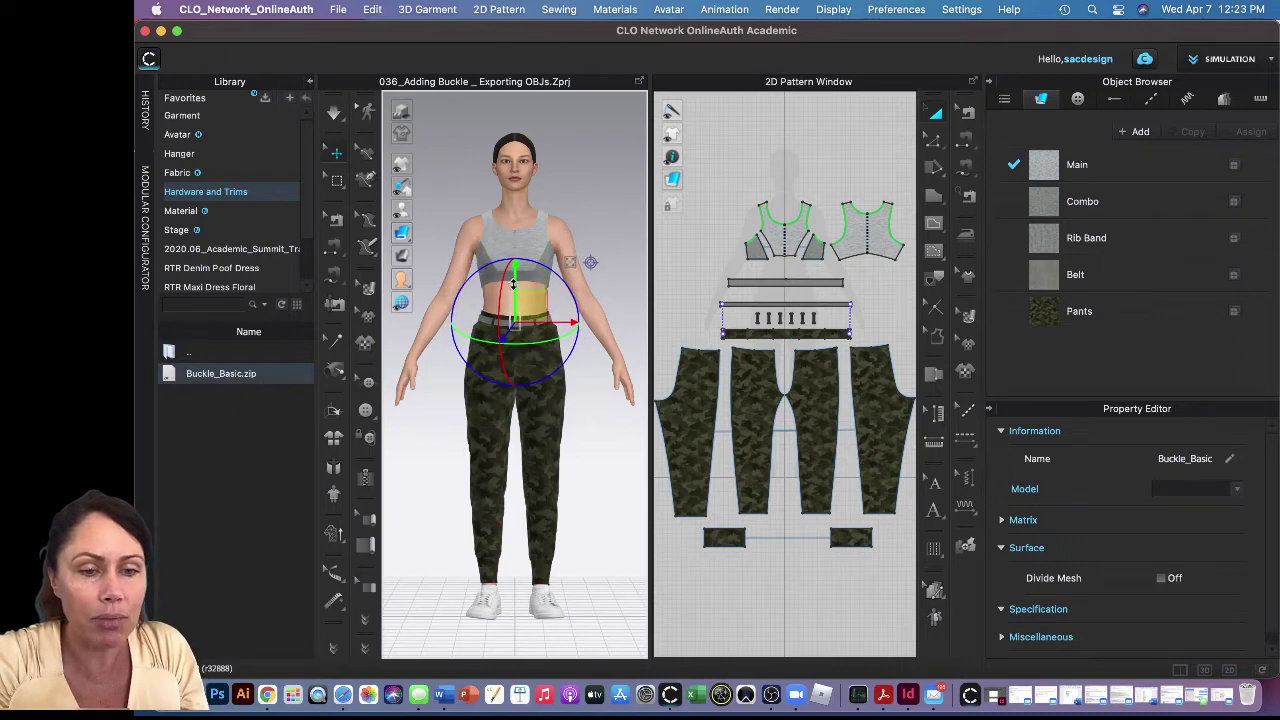
{"action": "scroll", "coordinate": [513, 303], "scroll_direction": "up", "scroll_amount": 6}
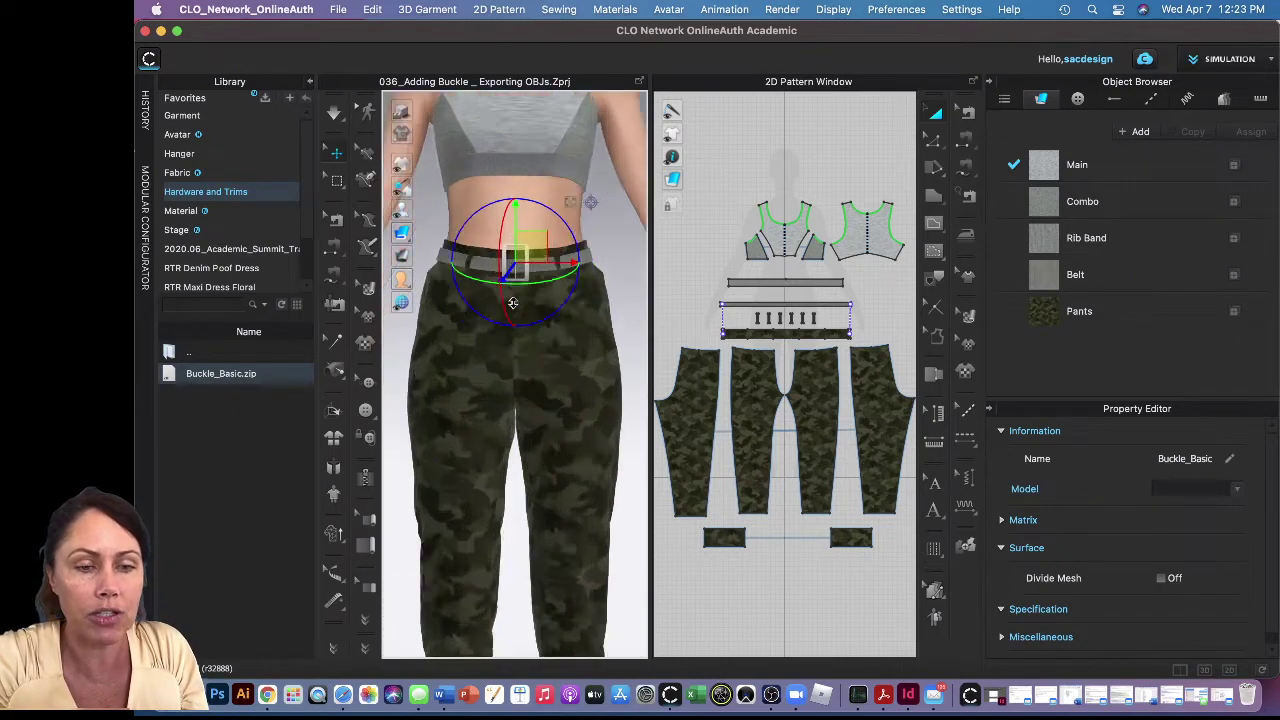
{"action": "scroll", "coordinate": [513, 302], "scroll_direction": "down", "scroll_amount": 5}
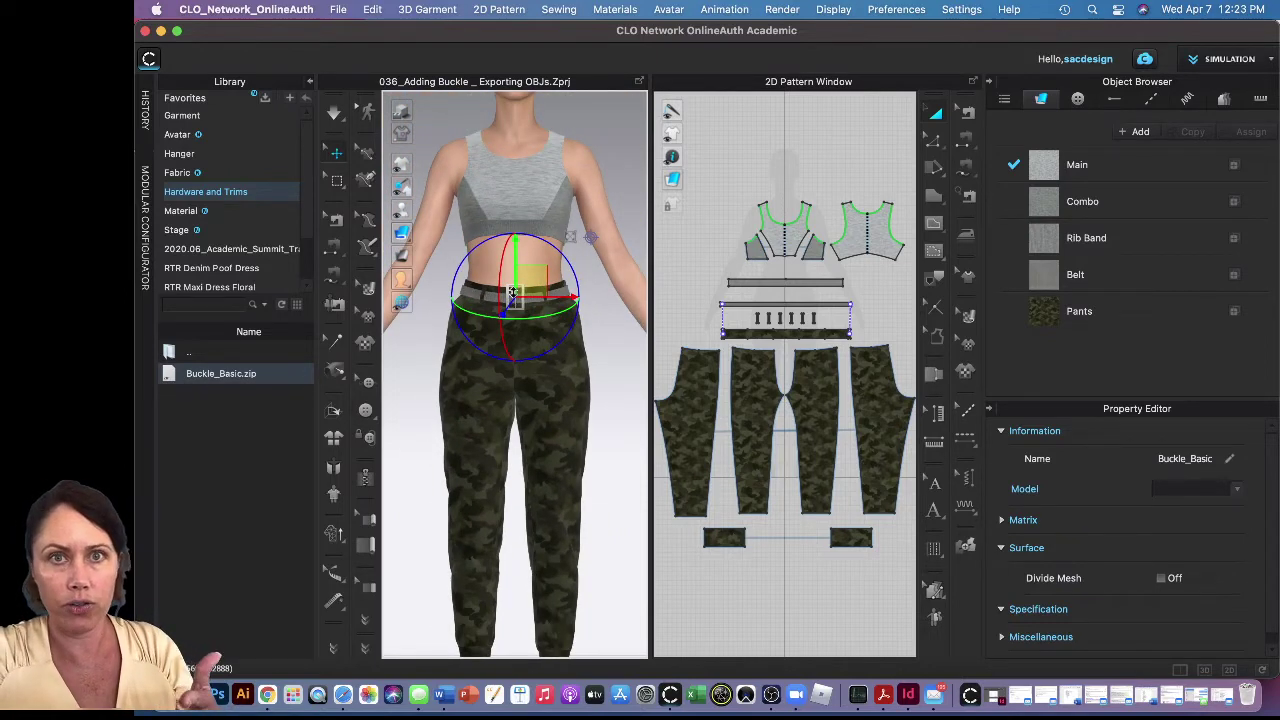
Step: Move the buckle back toward the avatar in side view so it sits close in front of the belt
{"action": "key", "text": "6"}
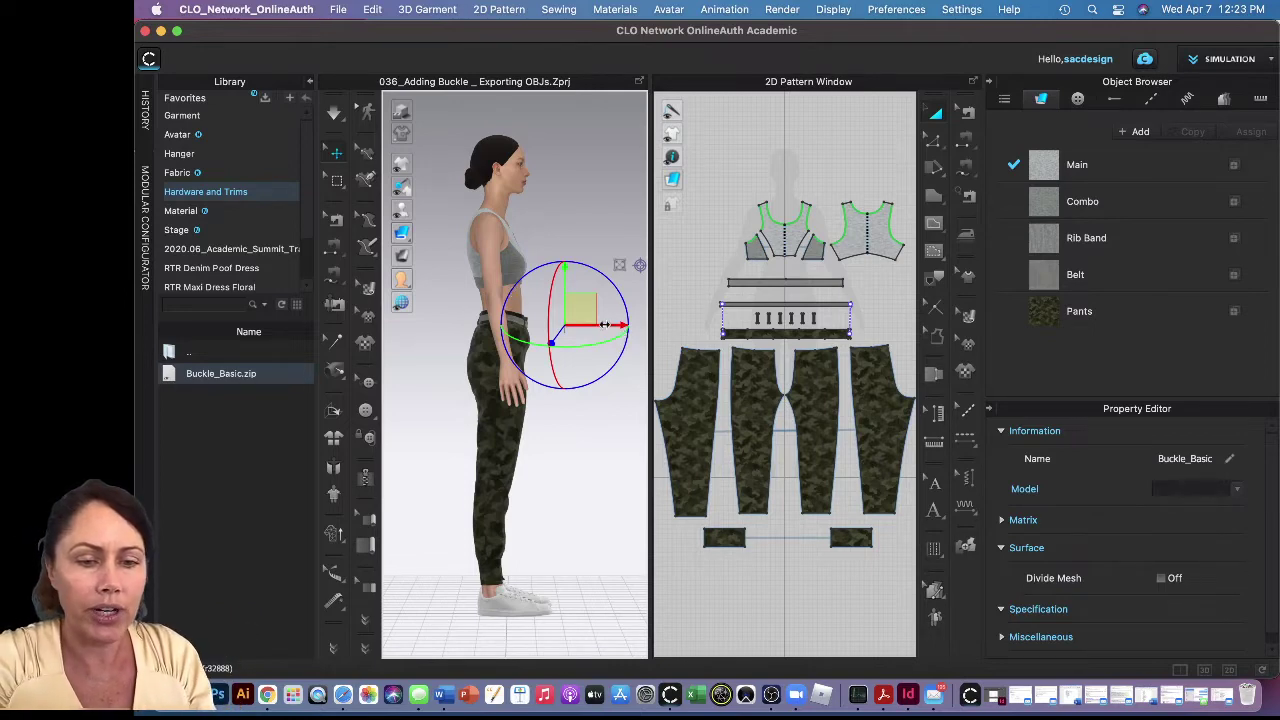
{"action": "left_click_drag", "start_coordinate": [597, 324], "coordinate": [571, 326]}
{"action": "right_click_drag", "start_coordinate": [569, 324], "coordinate": [514, 305]}
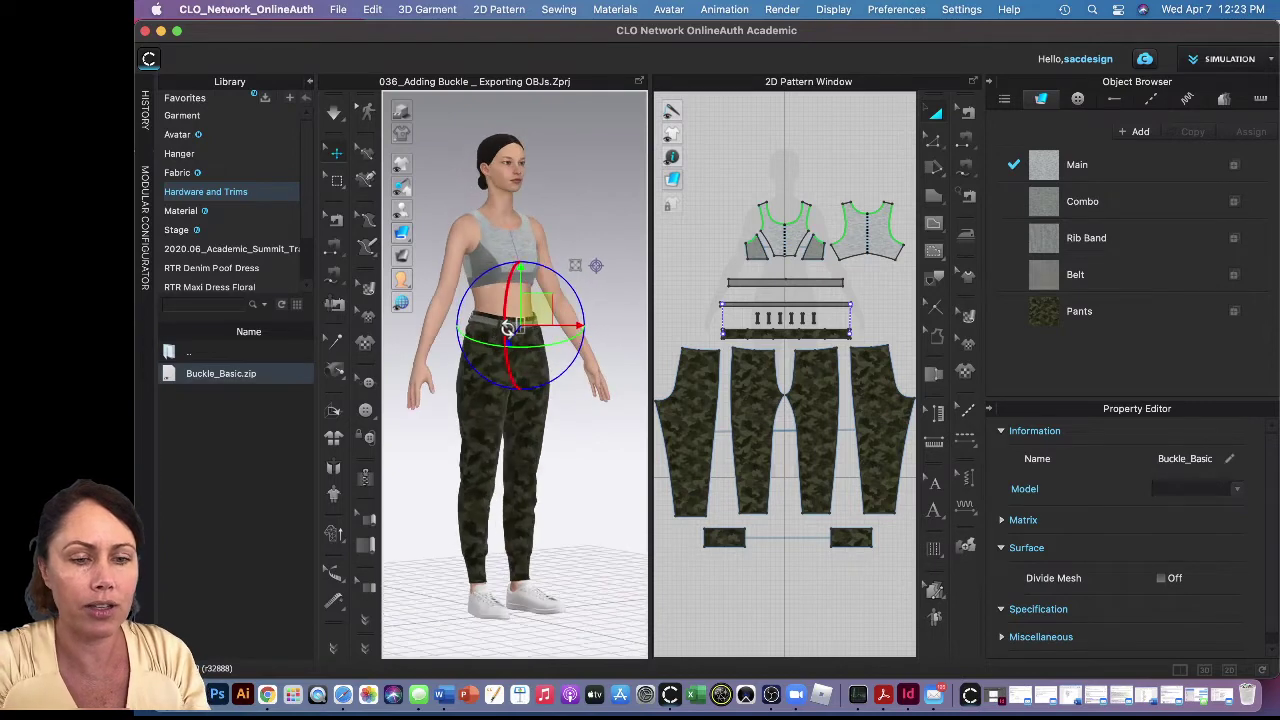
{"action": "scroll", "coordinate": [512, 320], "scroll_direction": "up", "scroll_amount": 5}
{"action": "scroll", "coordinate": [510, 329], "scroll_direction": "up", "scroll_amount": 5}
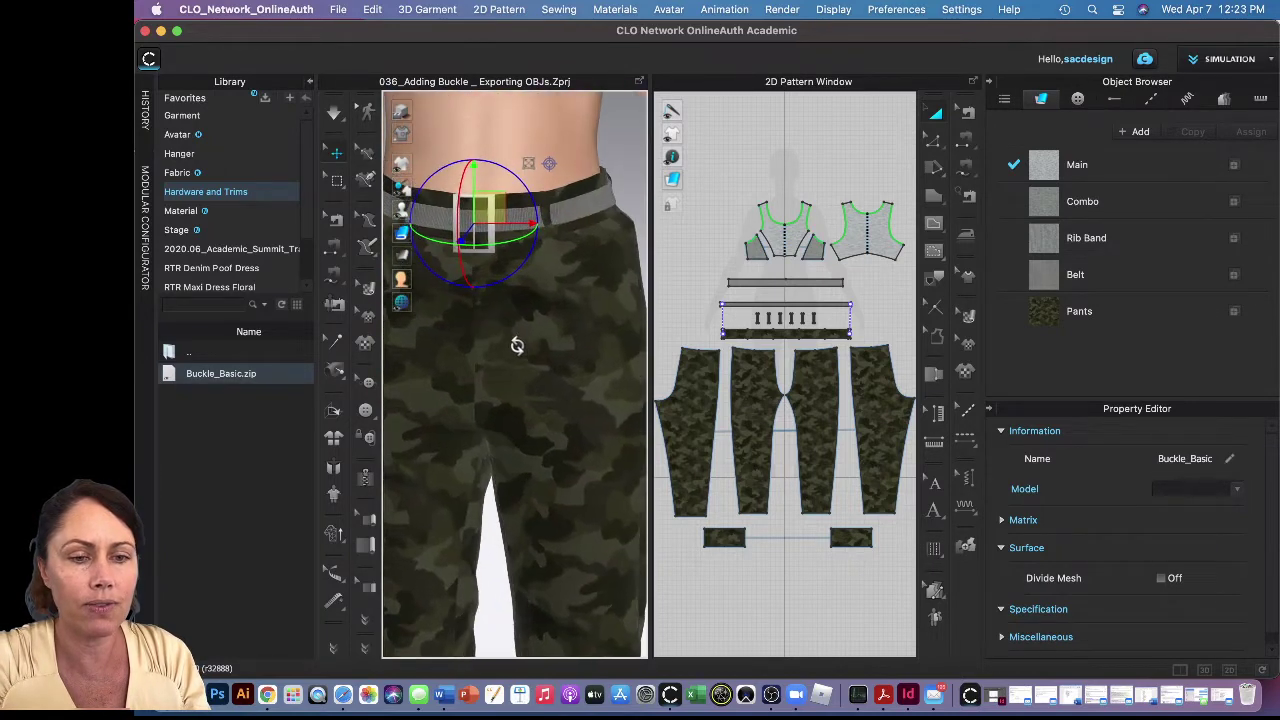
Step: Select the buckle mesh in a close-up of the waist and widen the 3D window
{"action": "right_click", "coordinate": [488, 284]}
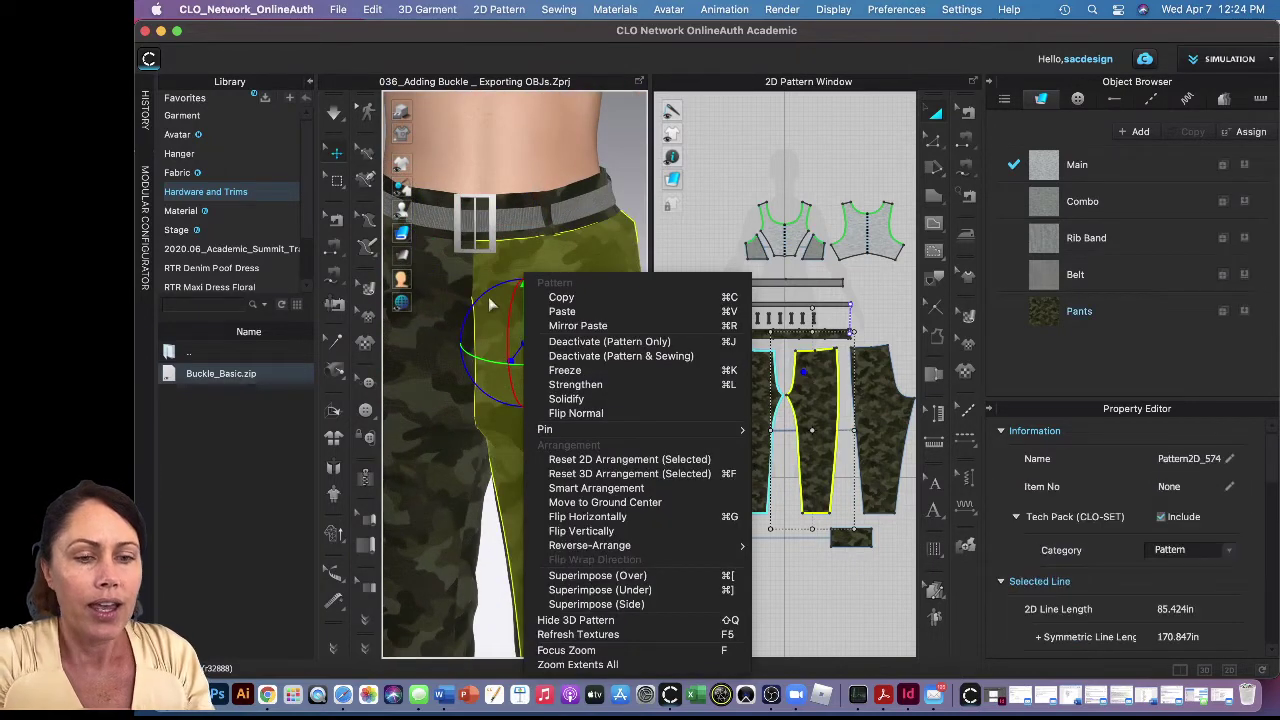
{"action": "left_click", "coordinate": [506, 233]}
{"action": "middle_click_drag", "start_coordinate": [506, 233], "coordinate": [500, 356]}
{"action": "scroll", "coordinate": [506, 360], "scroll_direction": "up", "scroll_amount": 4}
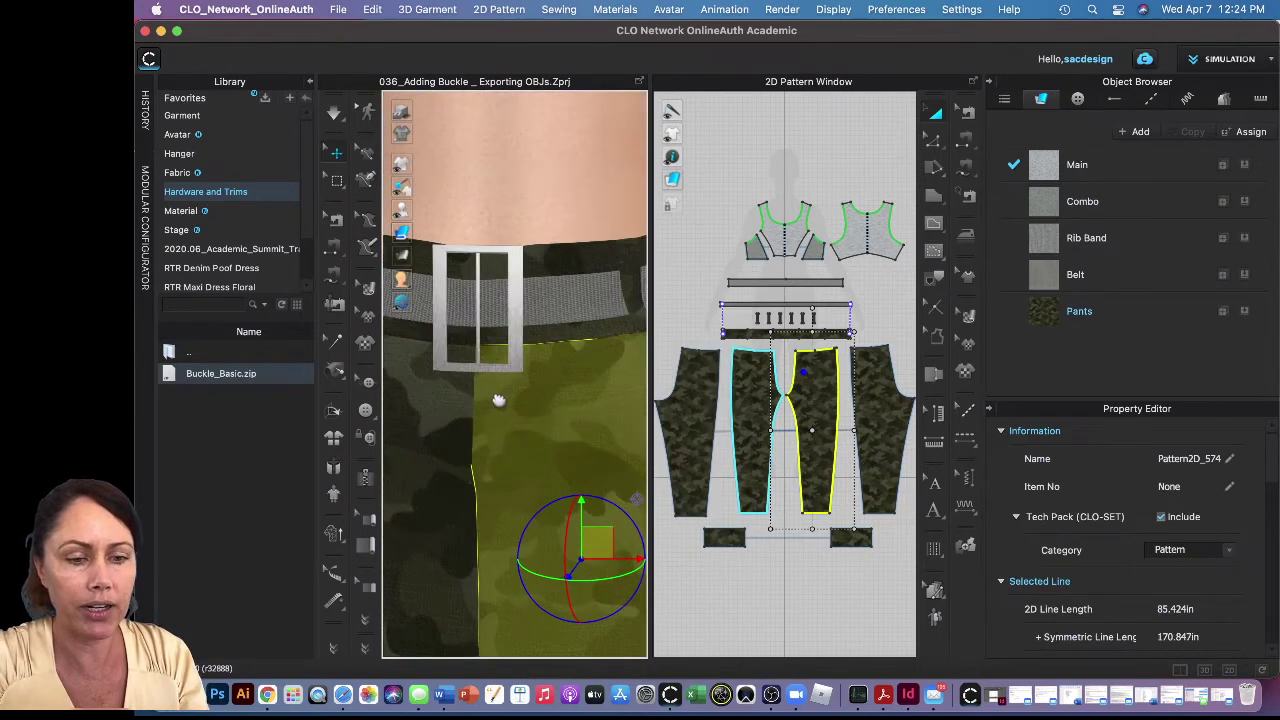
{"action": "middle_click_drag", "start_coordinate": [500, 400], "coordinate": [548, 395]}
{"action": "left_click", "coordinate": [572, 340]}
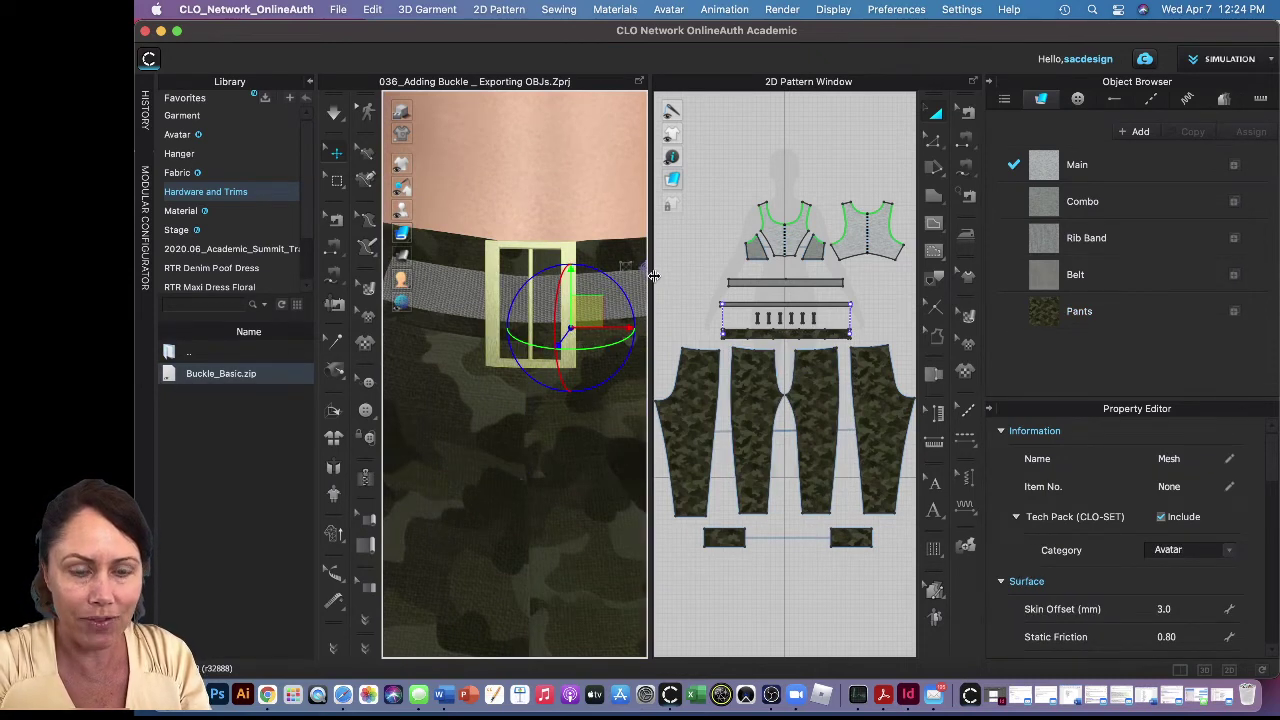
{"action": "left_click_drag", "start_coordinate": [652, 275], "coordinate": [720, 278]}
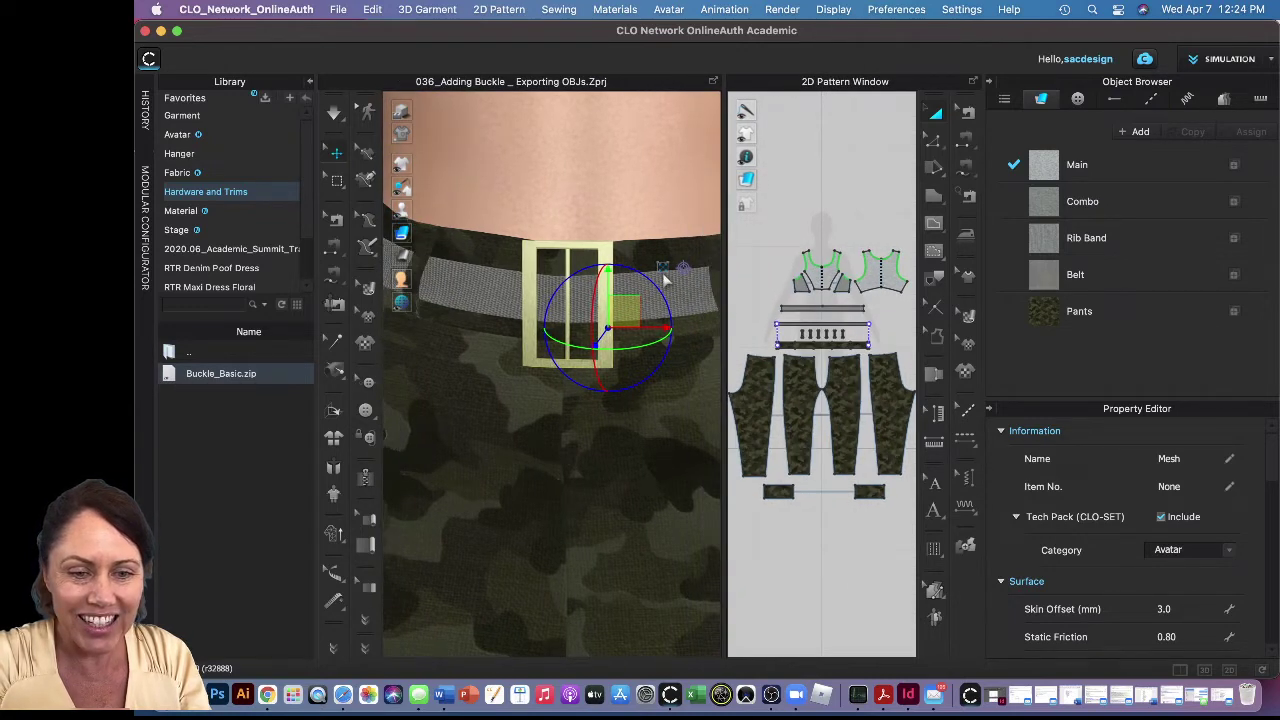
Step: Scale the buckle down proportionally until it is only slightly taller than the belt
{"action": "left_click", "coordinate": [668, 277]}
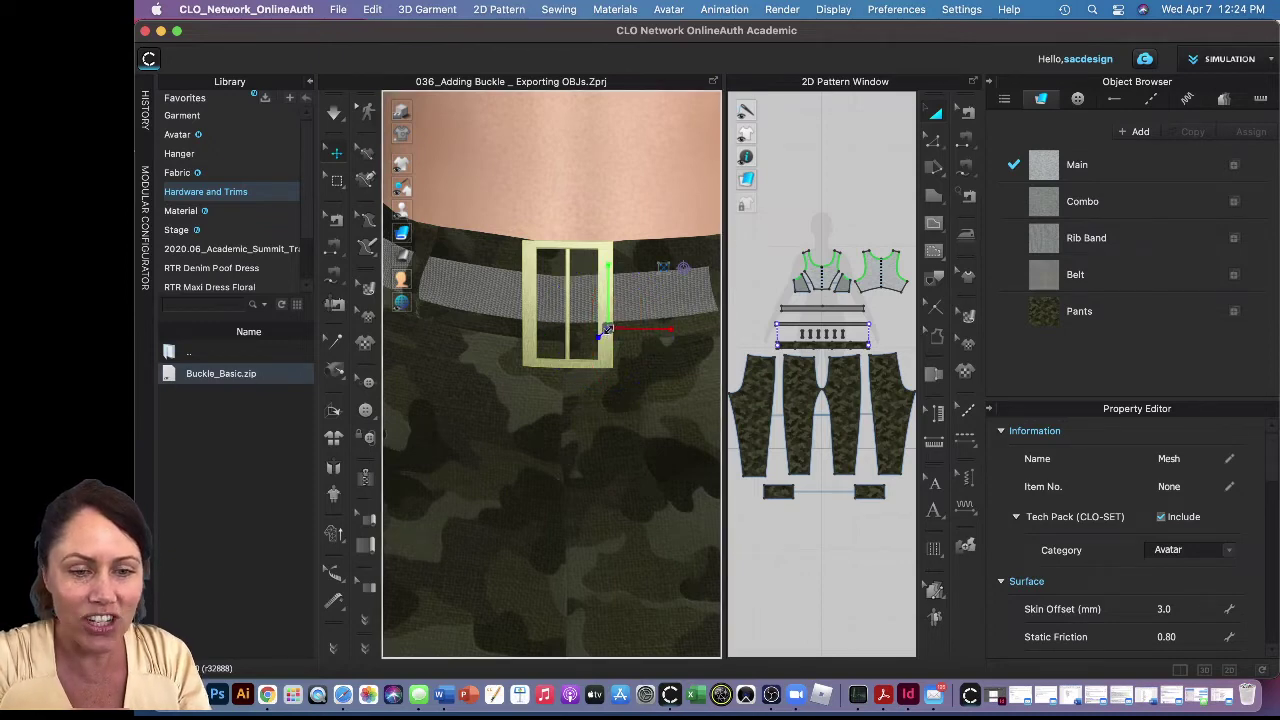
{"action": "key", "text": "space"}
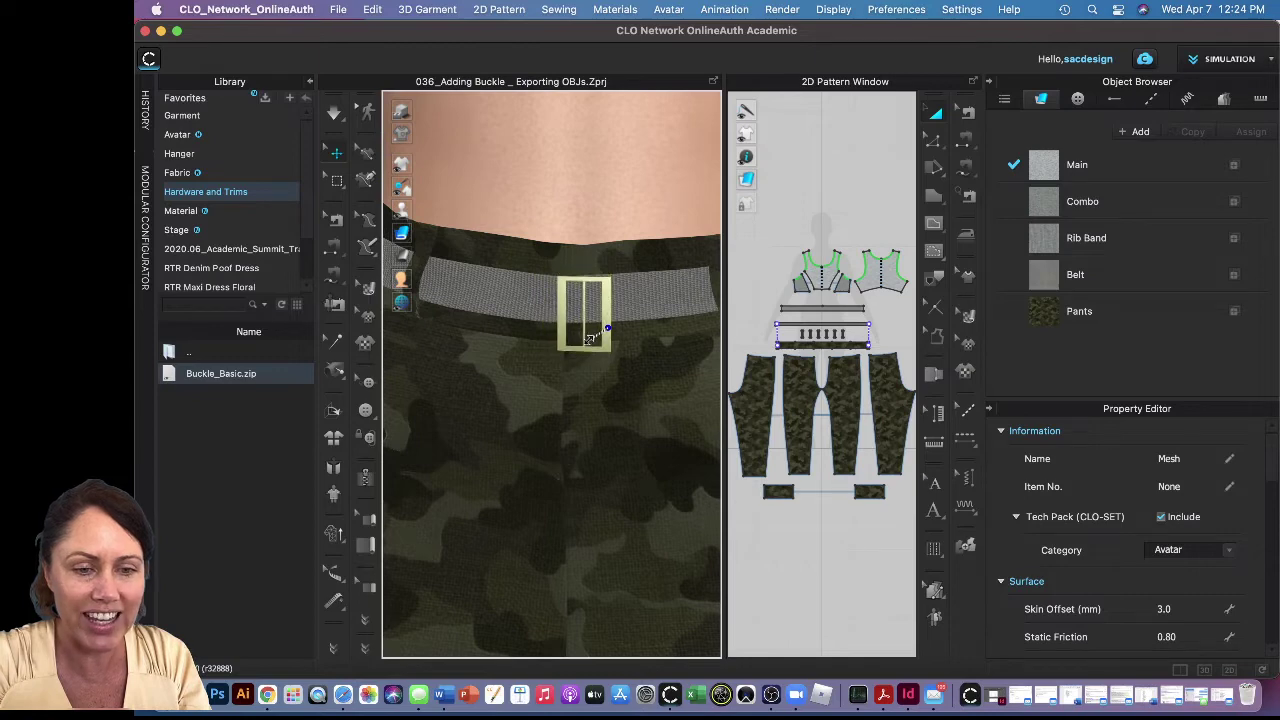
{"action": "key", "text": "super+z"}
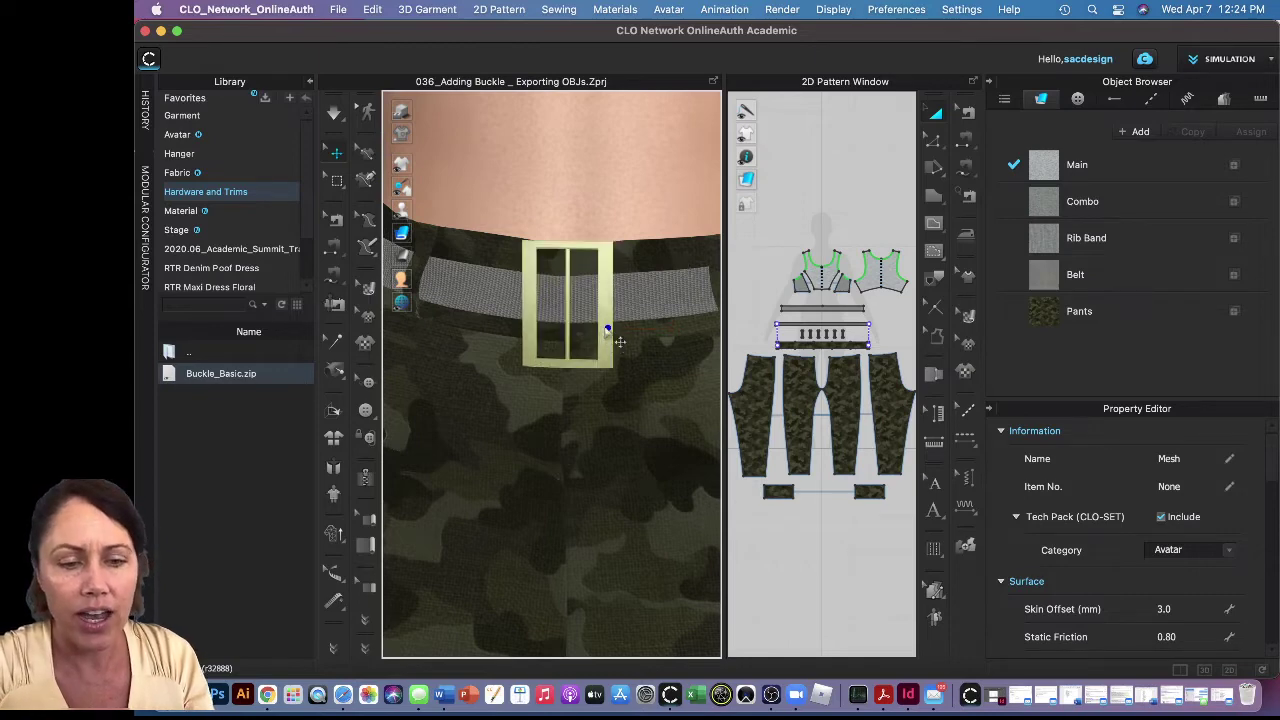
{"action": "left_click", "coordinate": [598, 335]}
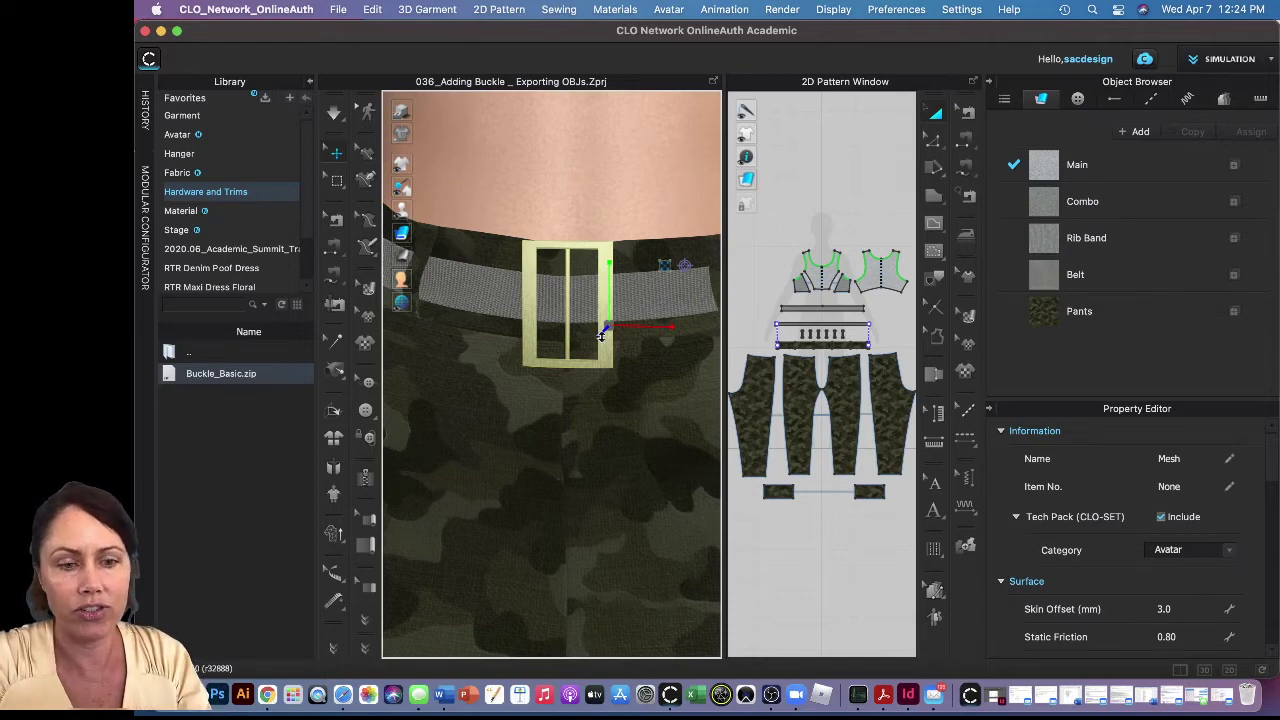
{"action": "left_click_drag", "start_coordinate": [607, 327], "coordinate": [592, 338]}
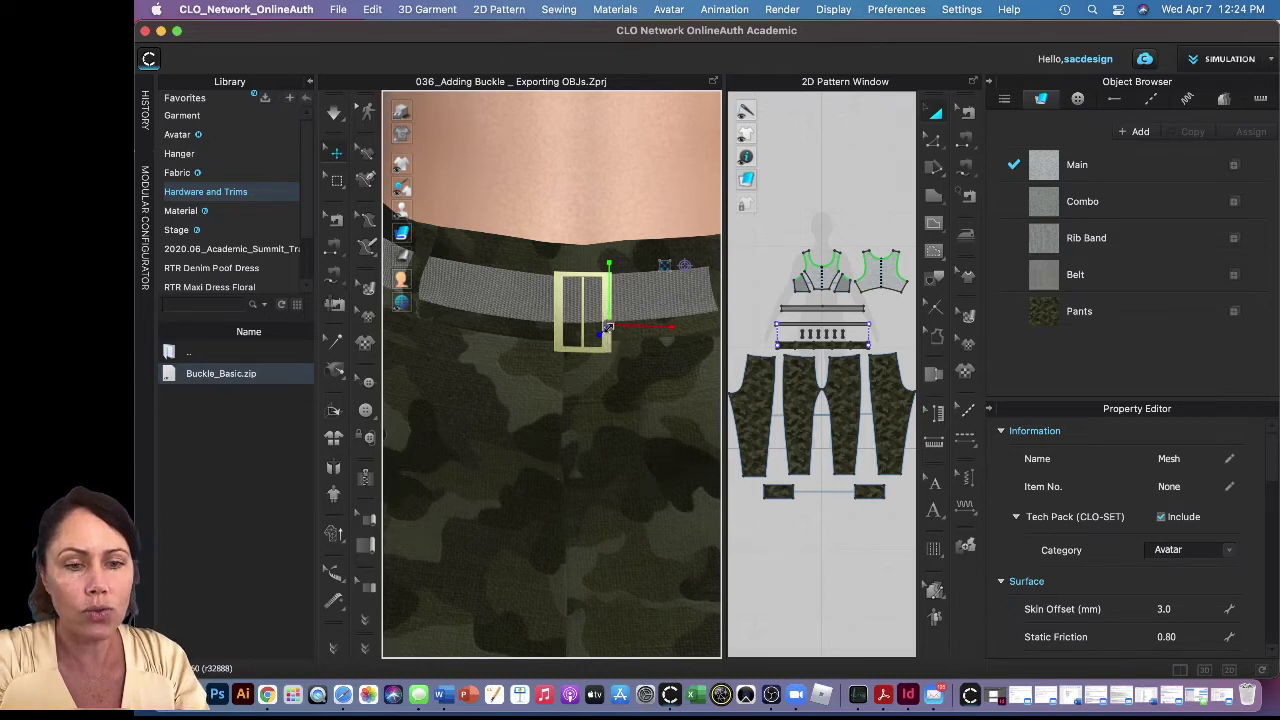
{"action": "left_click_drag", "start_coordinate": [604, 331], "coordinate": [600, 333]}
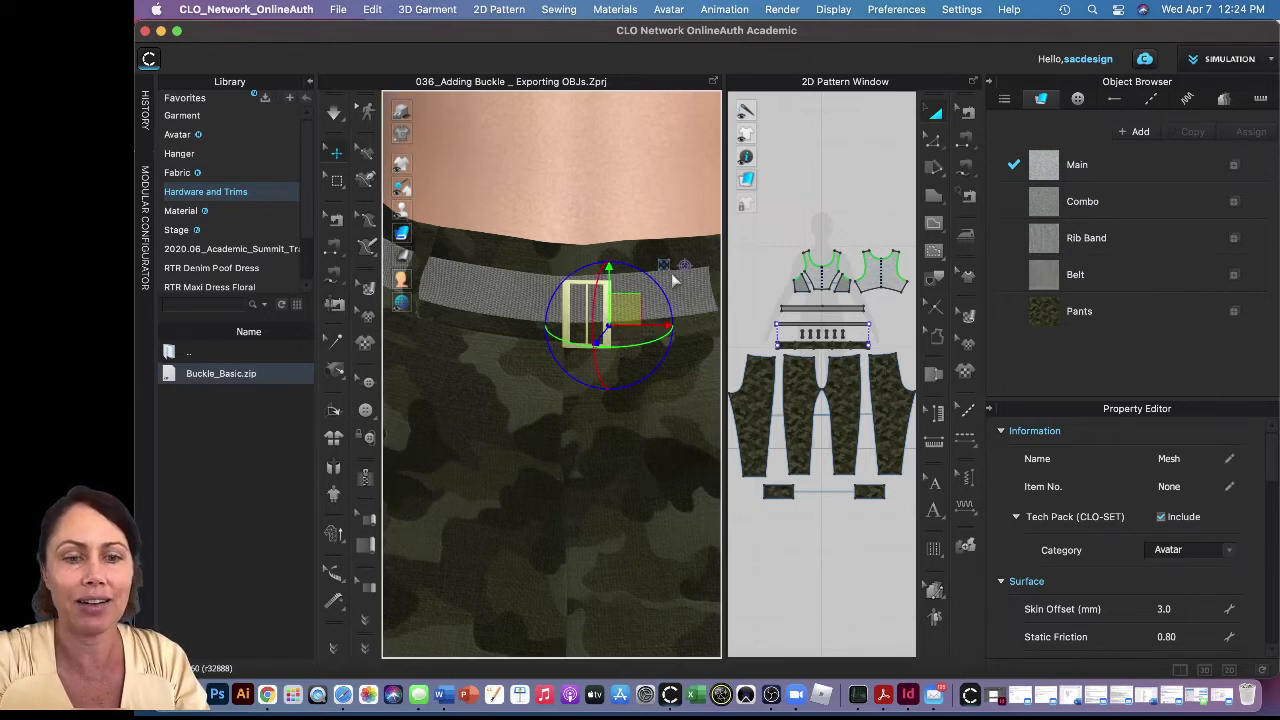
Step: Reselect the buckle and shift it up and sideways onto the belt at the trousers' centre front
{"action": "left_click", "coordinate": [608, 295]}
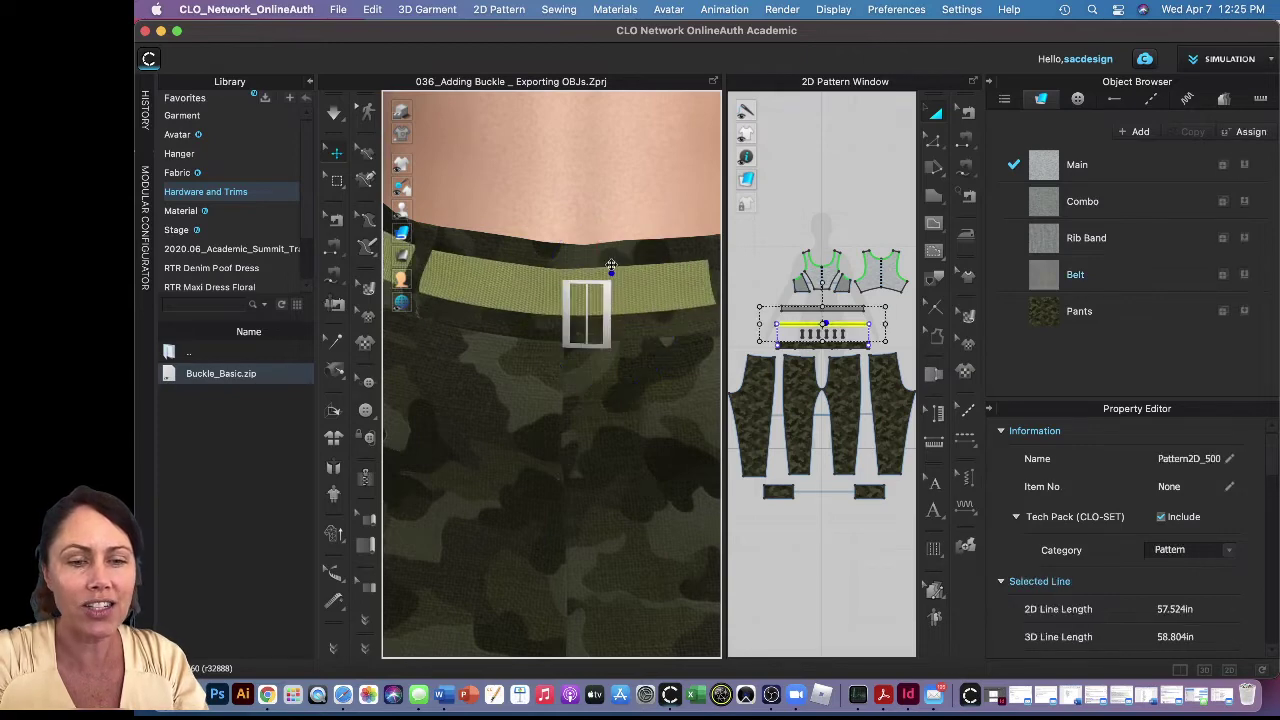
{"action": "left_click", "coordinate": [609, 297]}
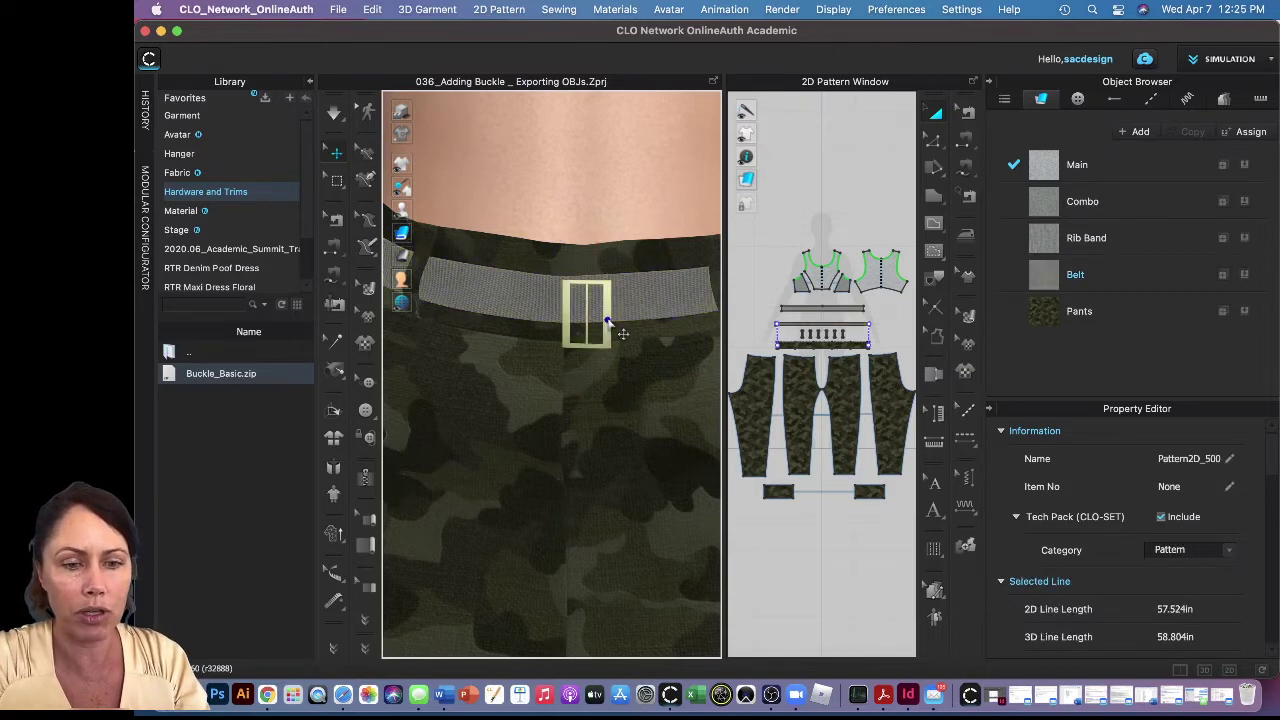
{"action": "left_click_drag", "start_coordinate": [607, 296], "coordinate": [588, 280]}
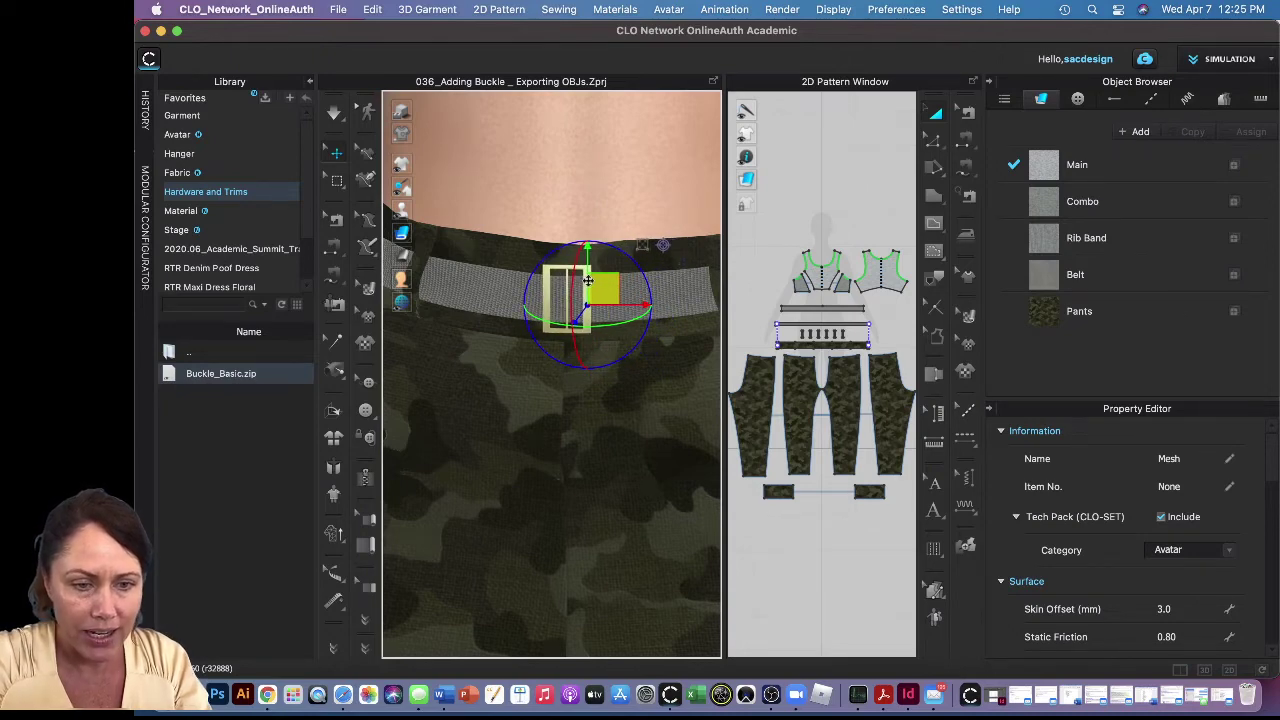
Step: Push the buckle closer to the belt surface in side view and check its placement from the front
{"action": "right_click_drag", "start_coordinate": [543, 394], "coordinate": [640, 392]}
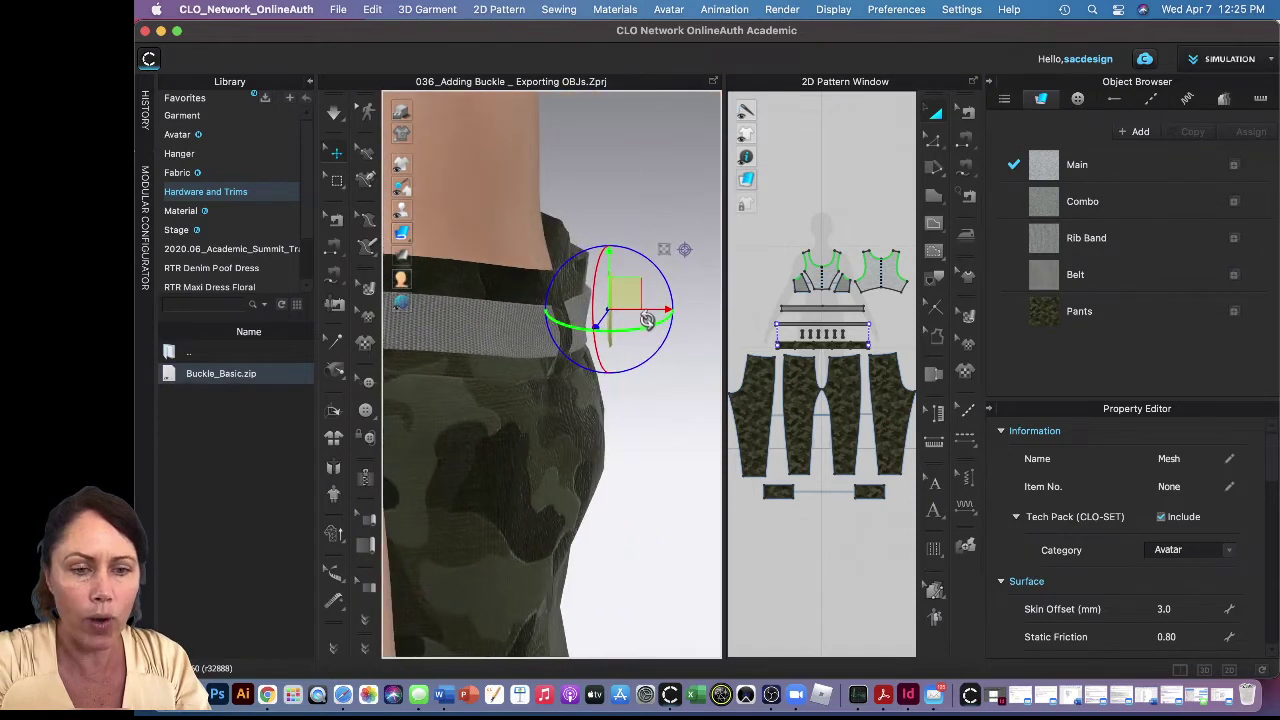
{"action": "left_click_drag", "start_coordinate": [646, 314], "coordinate": [621, 311]}
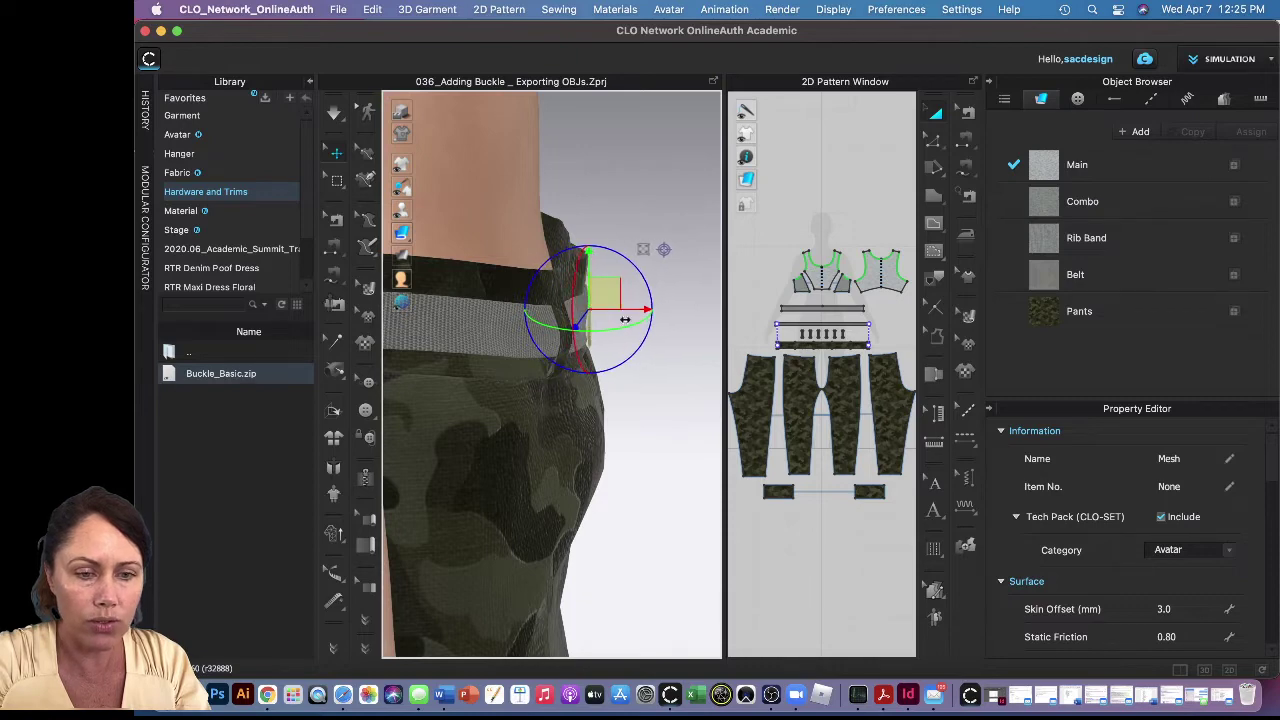
{"action": "right_click_drag", "start_coordinate": [620, 416], "coordinate": [654, 417]}
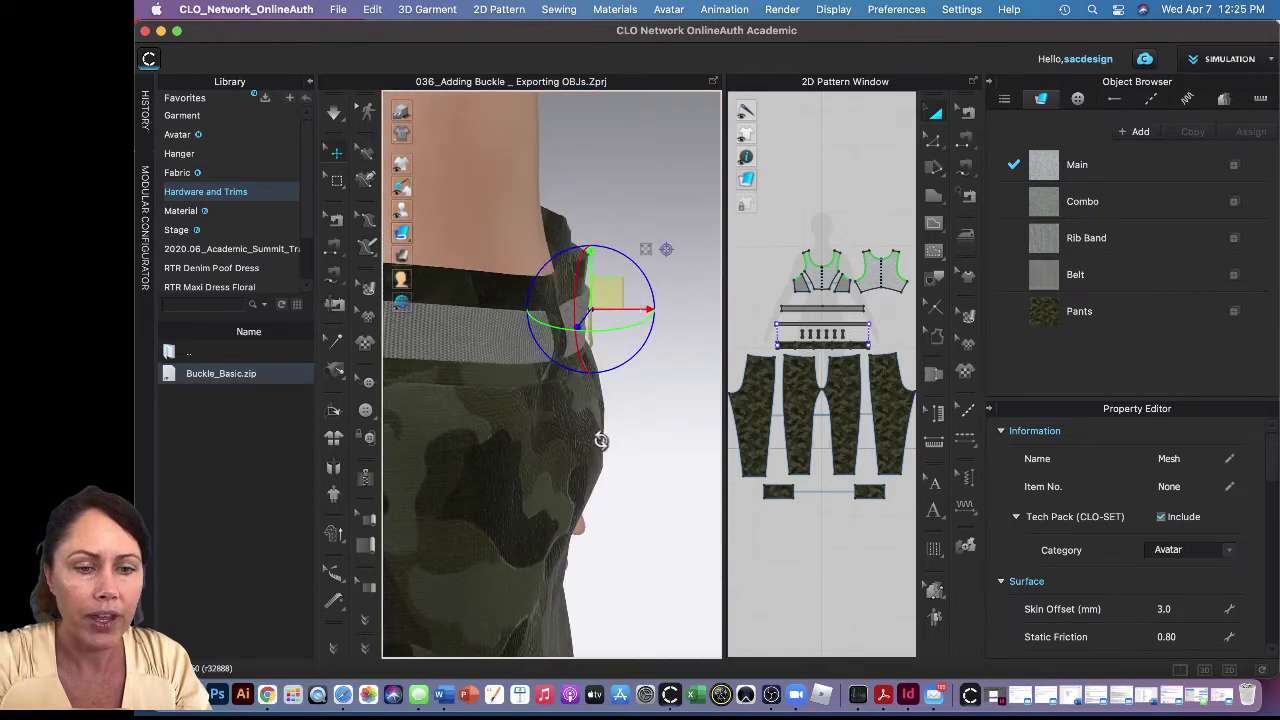
{"action": "right_click_drag", "start_coordinate": [602, 440], "coordinate": [529, 441]}
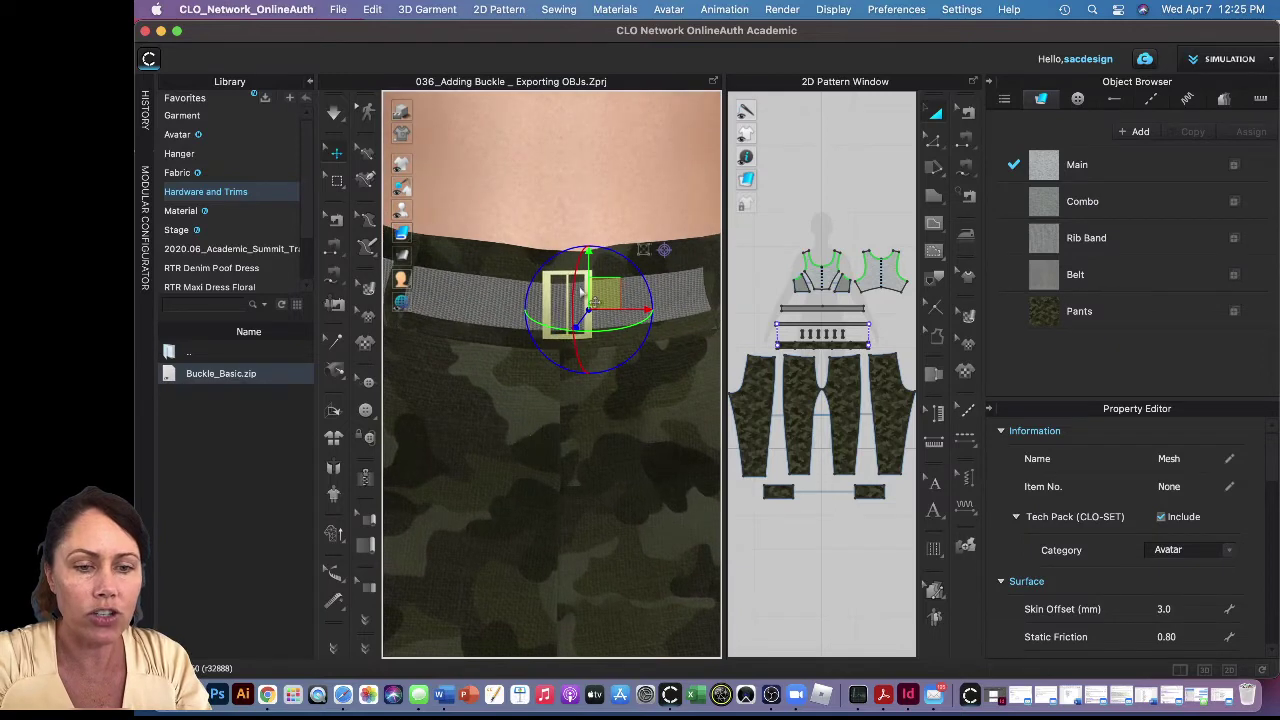
Step: Select the belt and bring its centre-front section into close-up in the 2D pattern
{"action": "scroll", "coordinate": [568, 320], "scroll_direction": "up", "scroll_amount": 3}
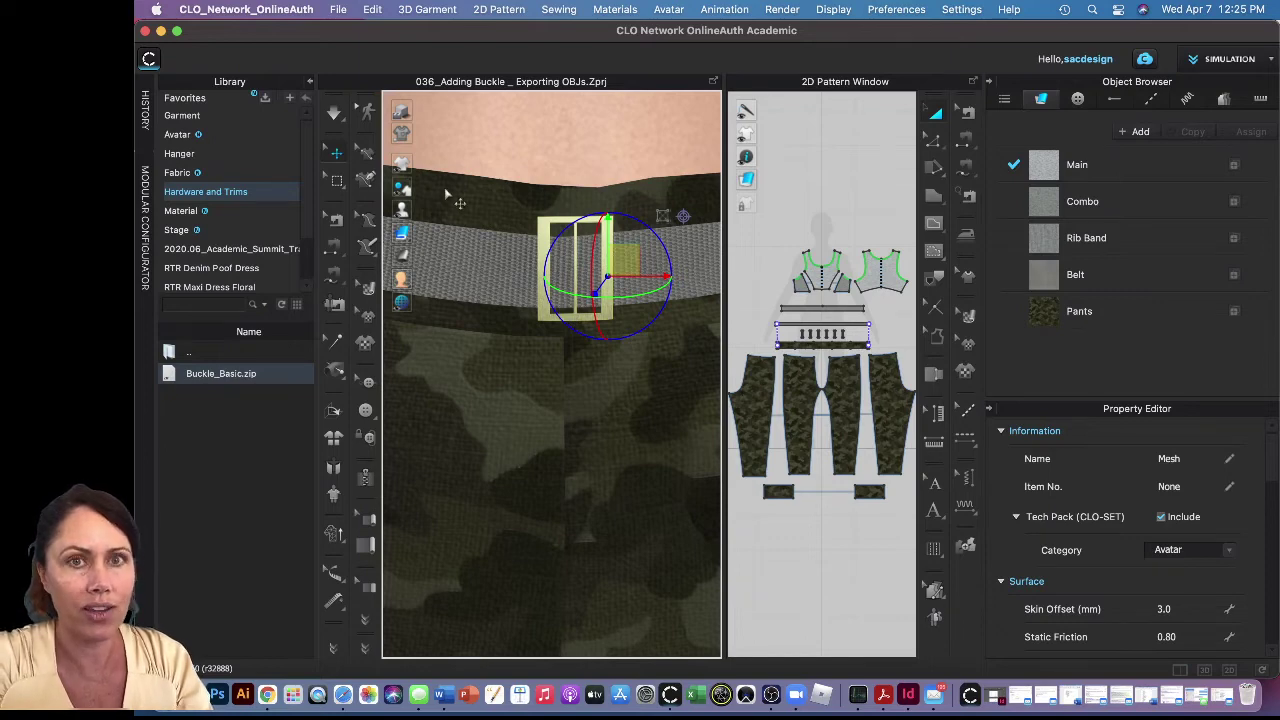
{"action": "left_click", "coordinate": [572, 274]}
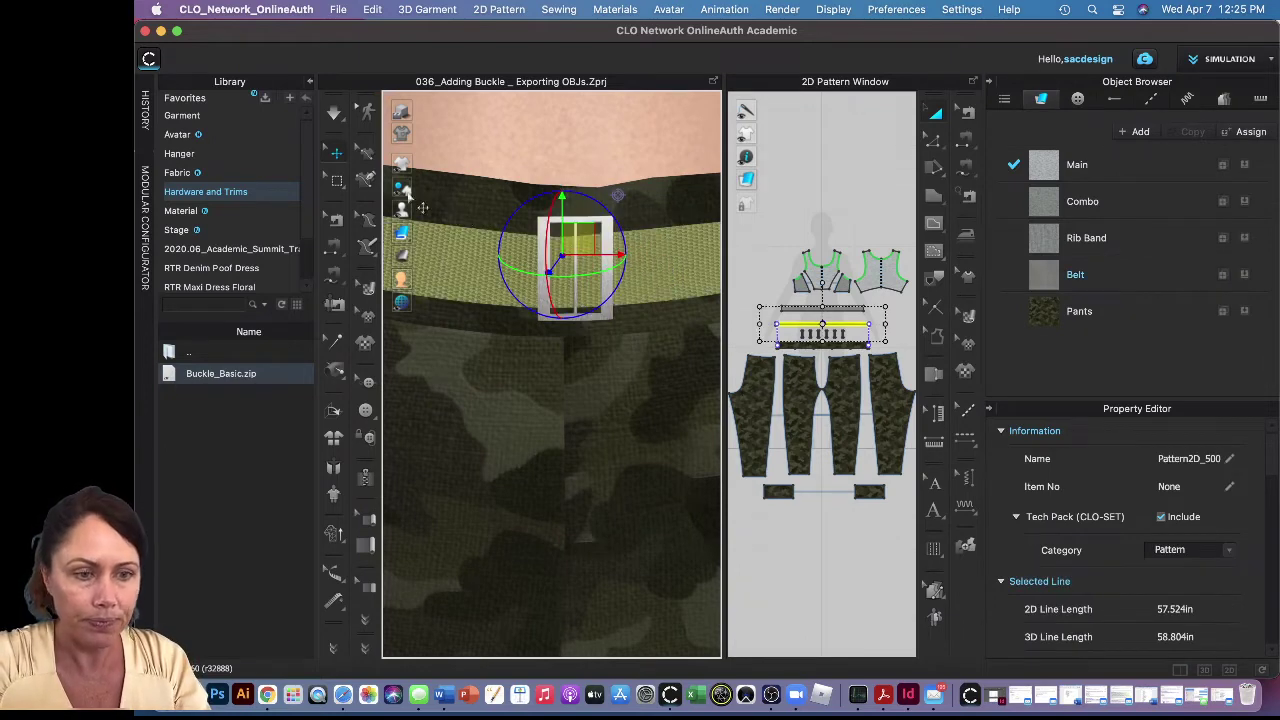
{"action": "left_click", "coordinate": [337, 183]}
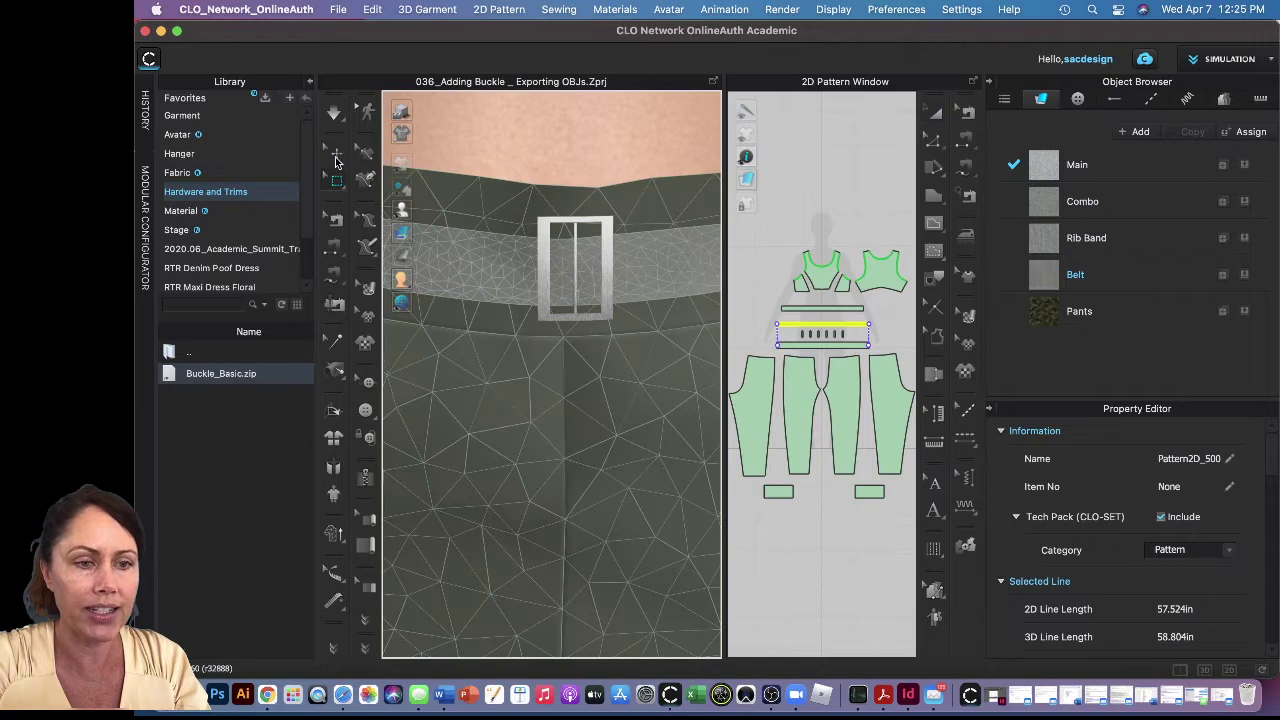
{"action": "left_click", "coordinate": [337, 158]}
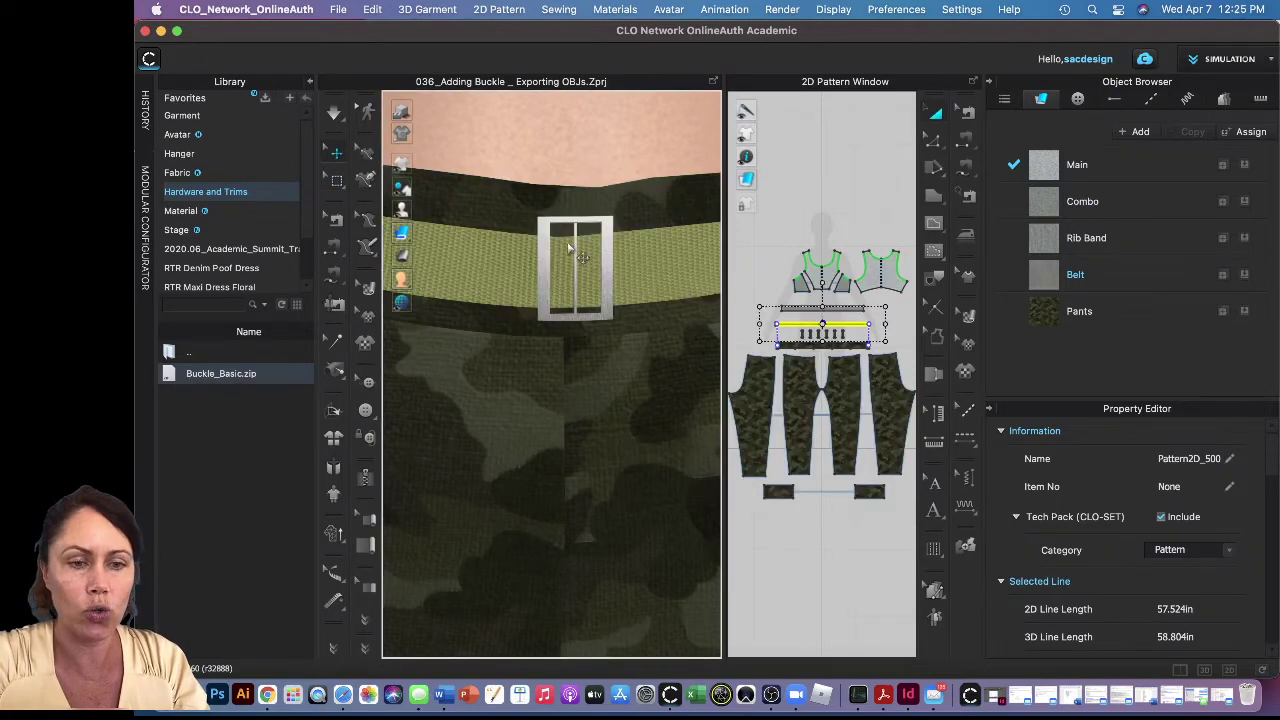
{"action": "left_click", "coordinate": [567, 247]}
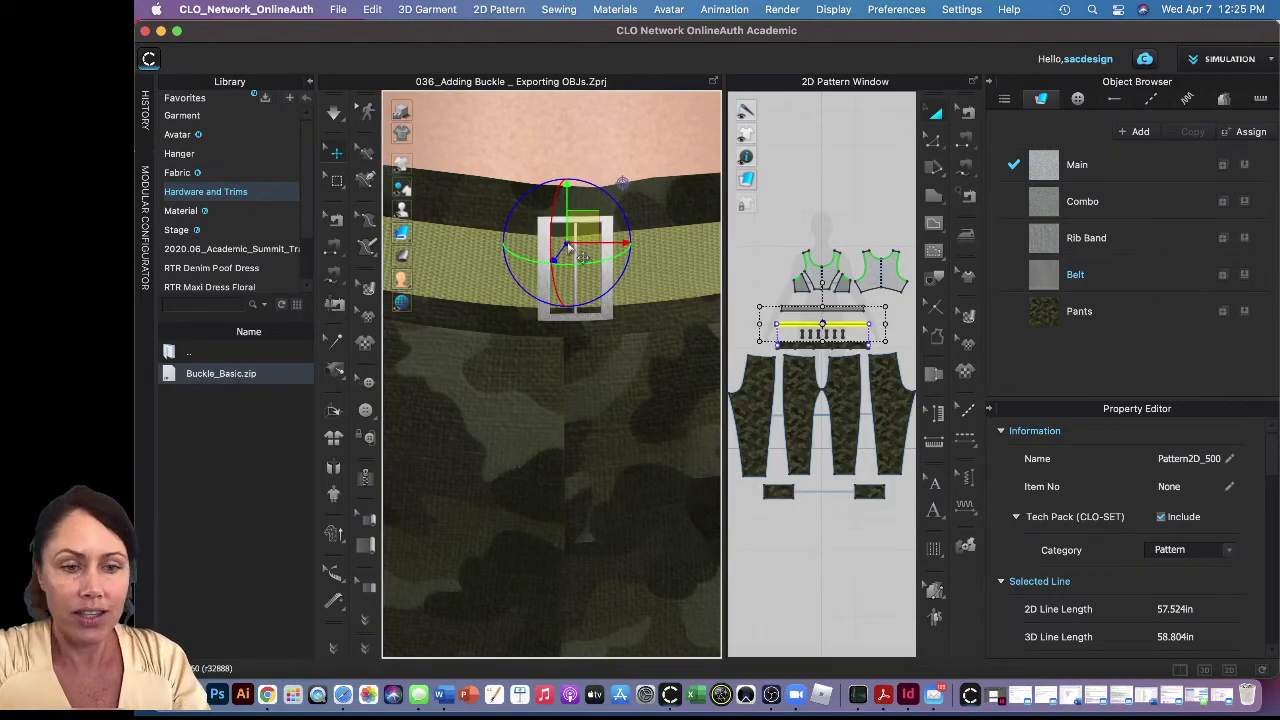
{"action": "scroll", "coordinate": [818, 338], "scroll_direction": "up", "scroll_amount": 5}
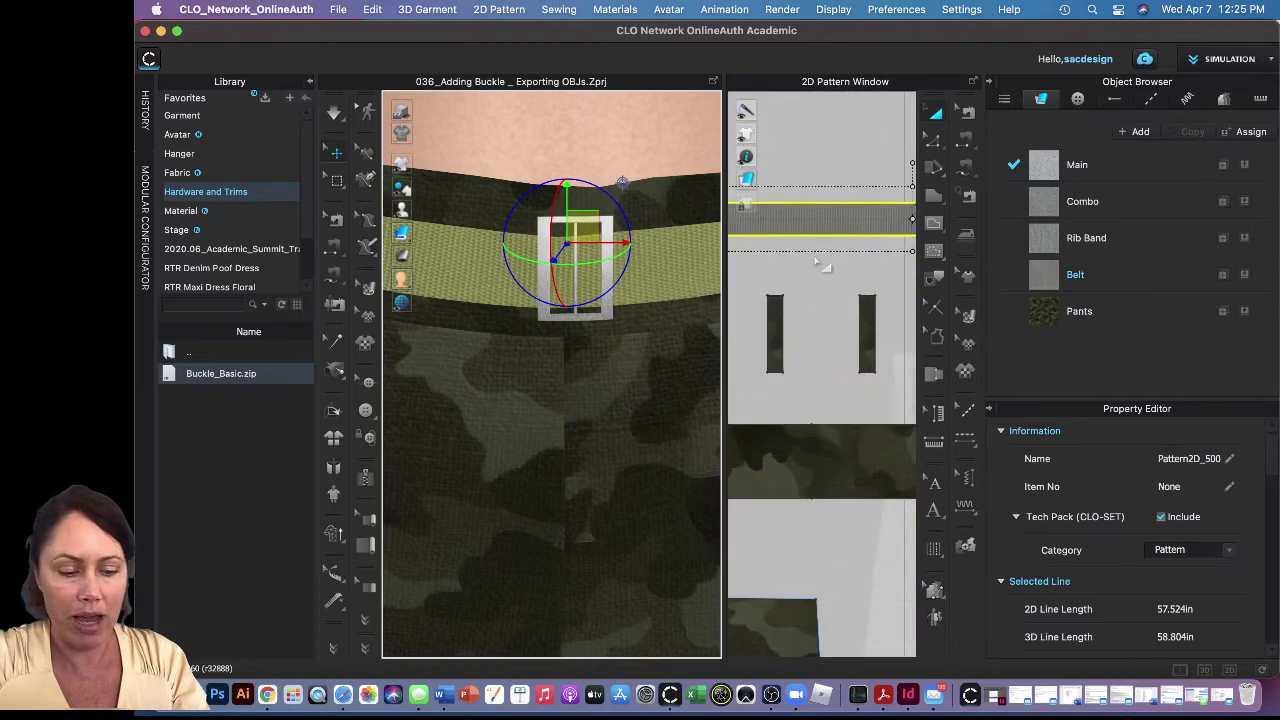
{"action": "scroll", "coordinate": [818, 262], "scroll_direction": "up", "scroll_amount": 5}
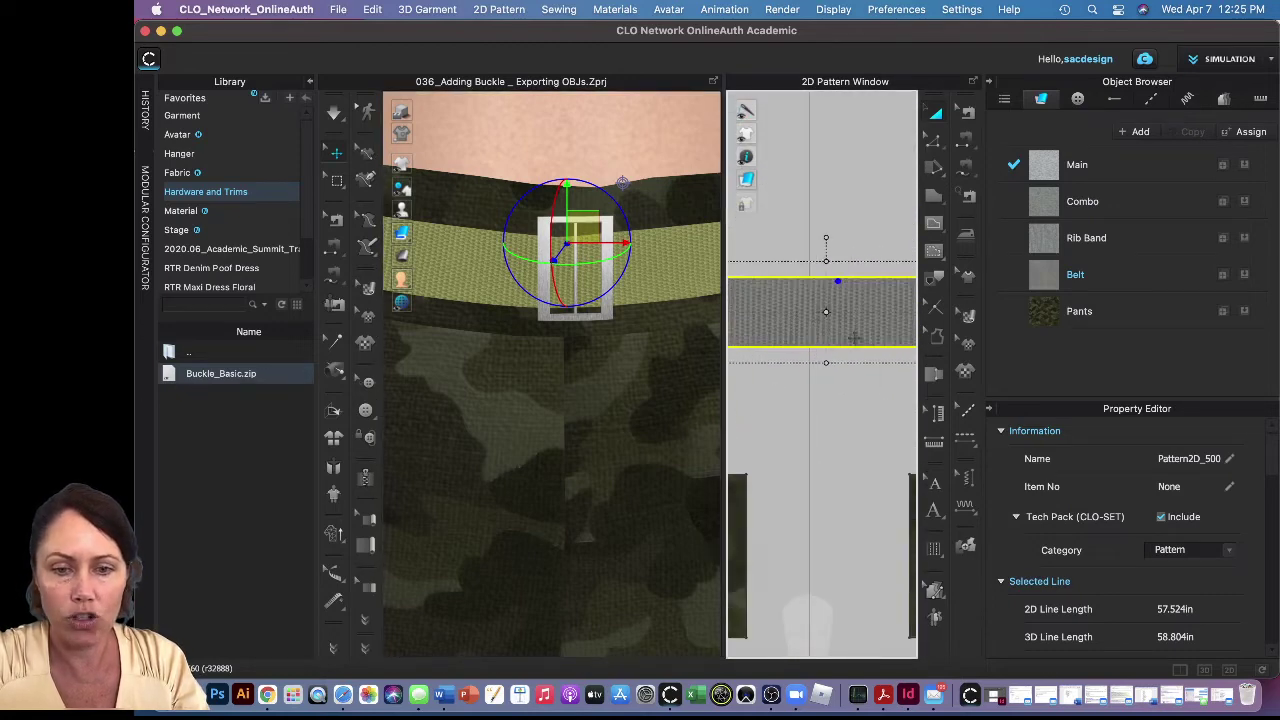
{"action": "scroll", "coordinate": [855, 338], "scroll_direction": "up", "scroll_amount": 3}
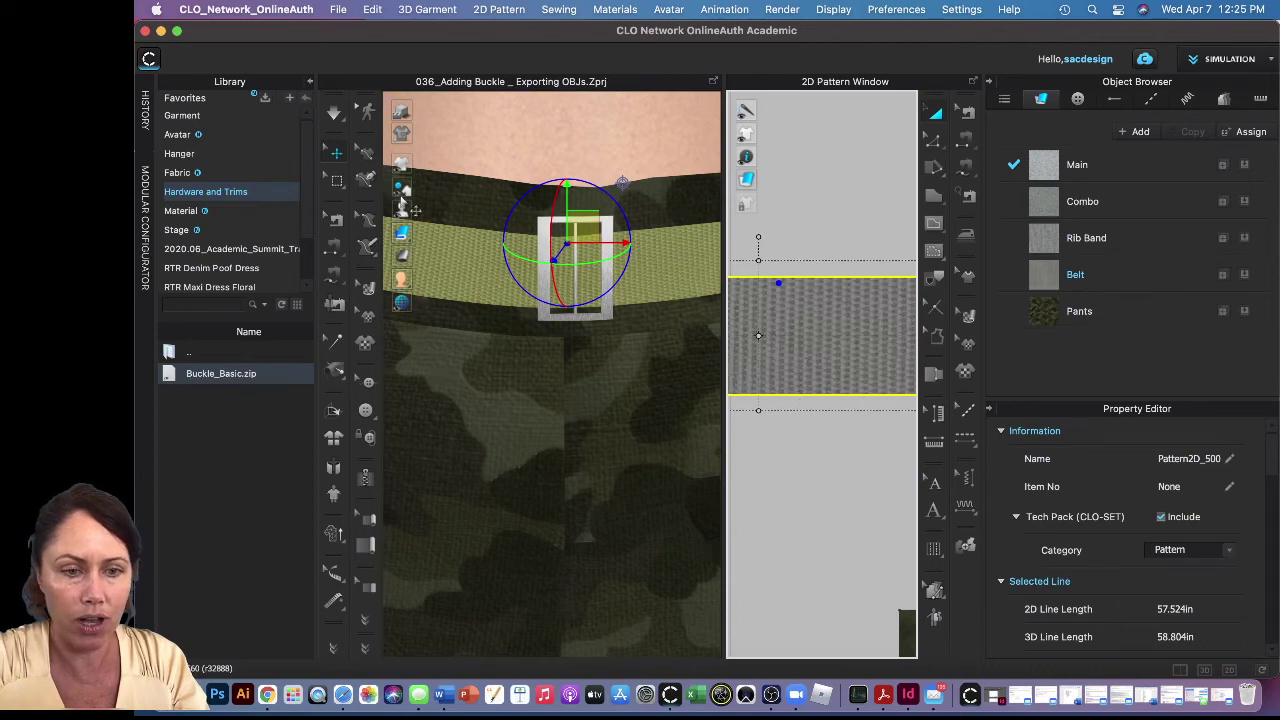
Step: Box-select a full-height strip of the belt's mesh in the 2D pattern that lies within the buckle's opening
{"action": "left_click", "coordinate": [337, 182]}
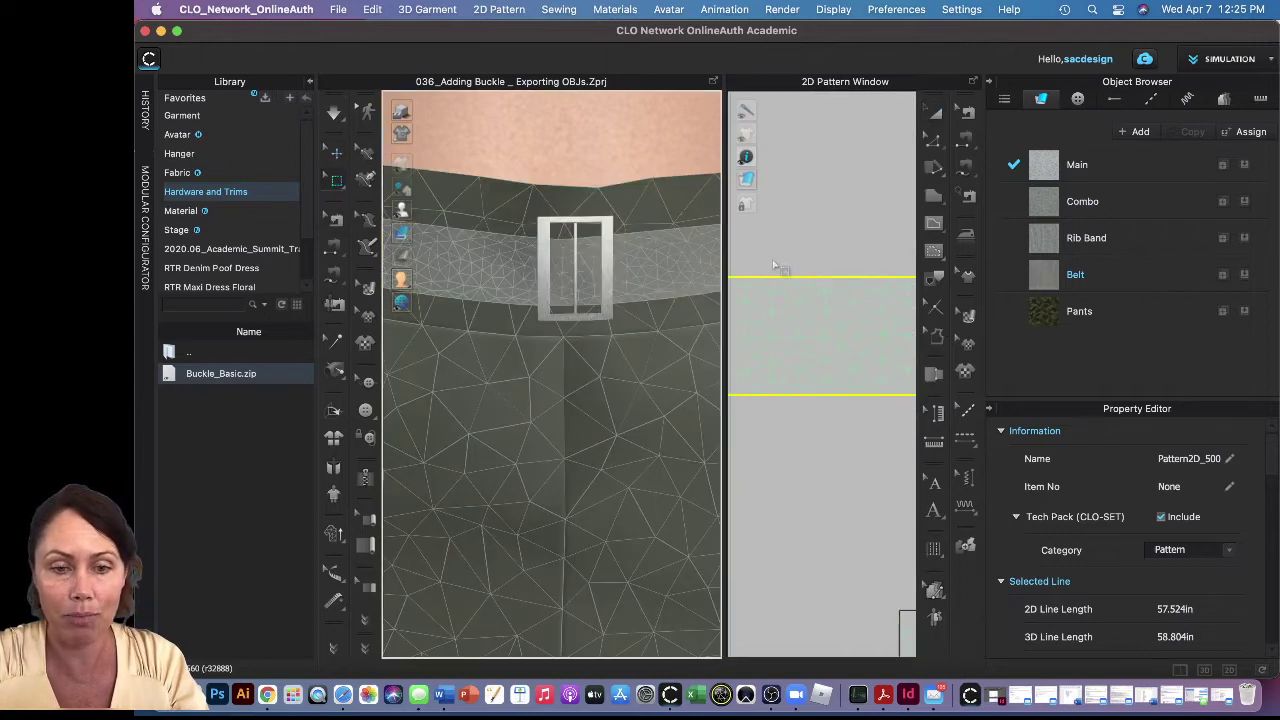
{"action": "left_click_drag", "start_coordinate": [766, 252], "coordinate": [806, 428]}
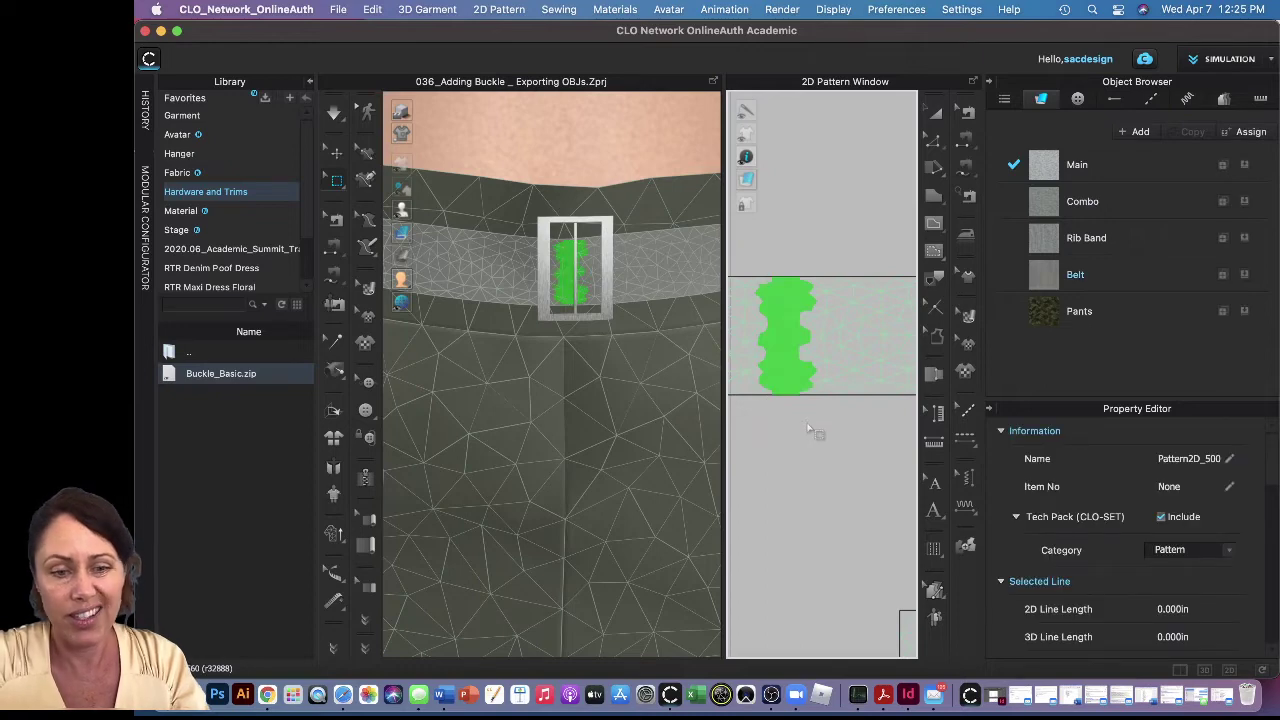
{"action": "left_click_drag", "start_coordinate": [758, 255], "coordinate": [831, 428]}
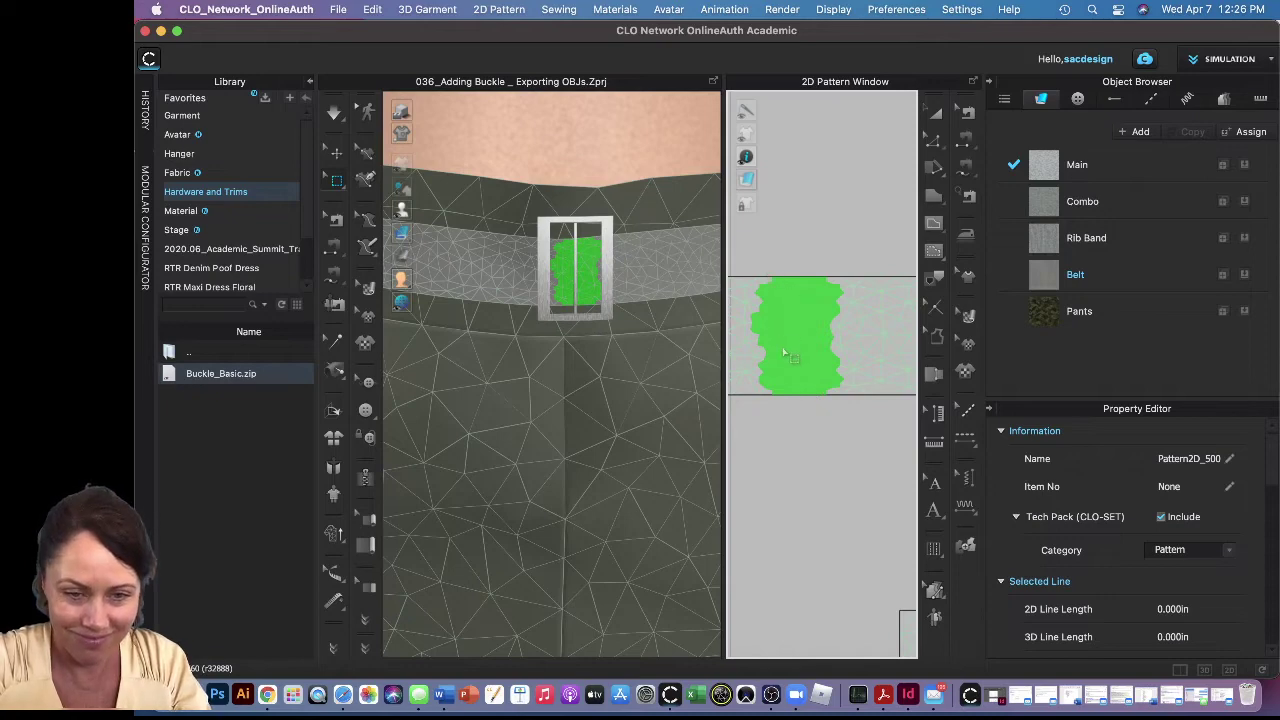
{"action": "left_click_drag", "start_coordinate": [763, 266], "coordinate": [822, 425]}
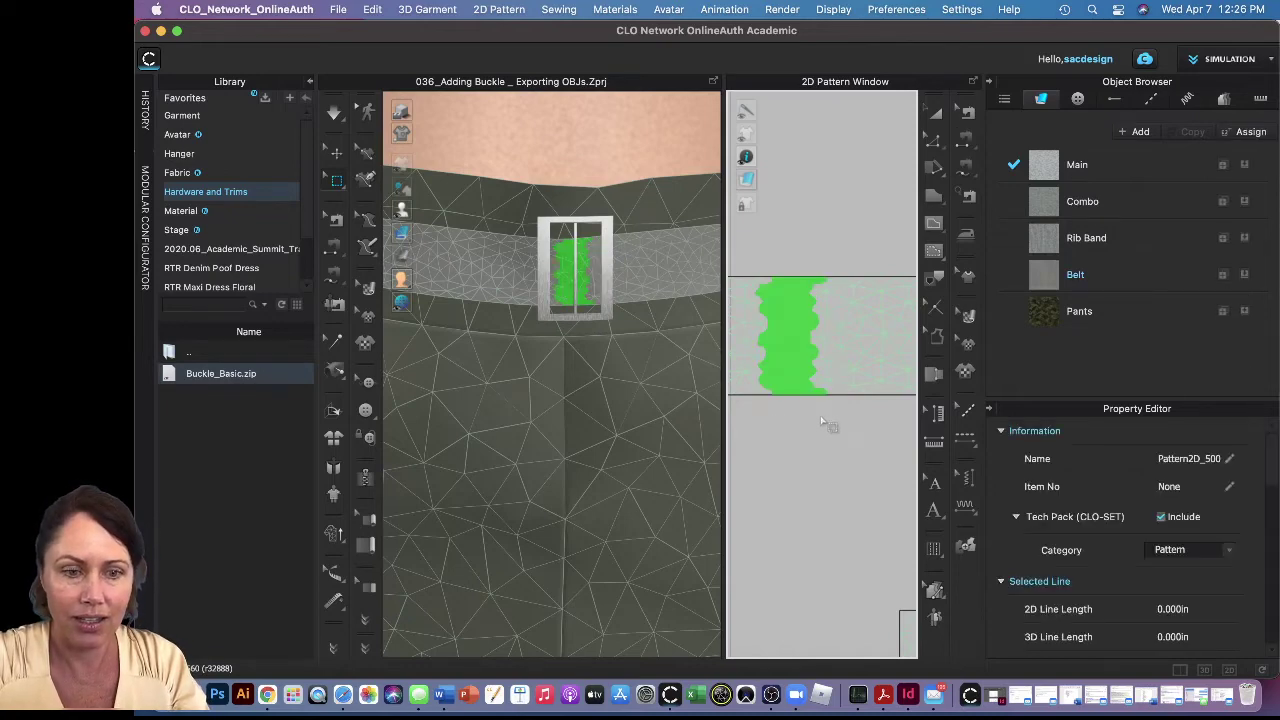
Step: Pull the selected belt mesh forward in side view so it passes out through the buckle, and check it from the front
{"action": "left_click", "coordinate": [572, 286]}
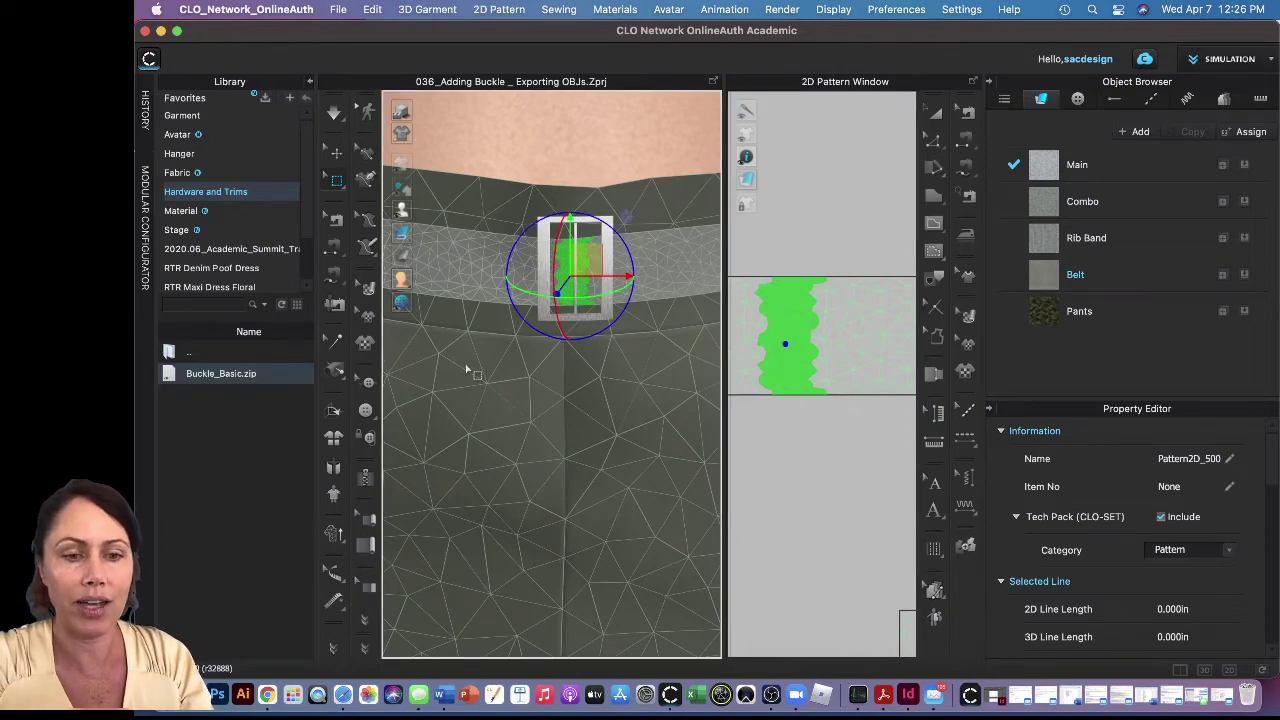
{"action": "right_click_drag", "start_coordinate": [502, 352], "coordinate": [605, 288]}
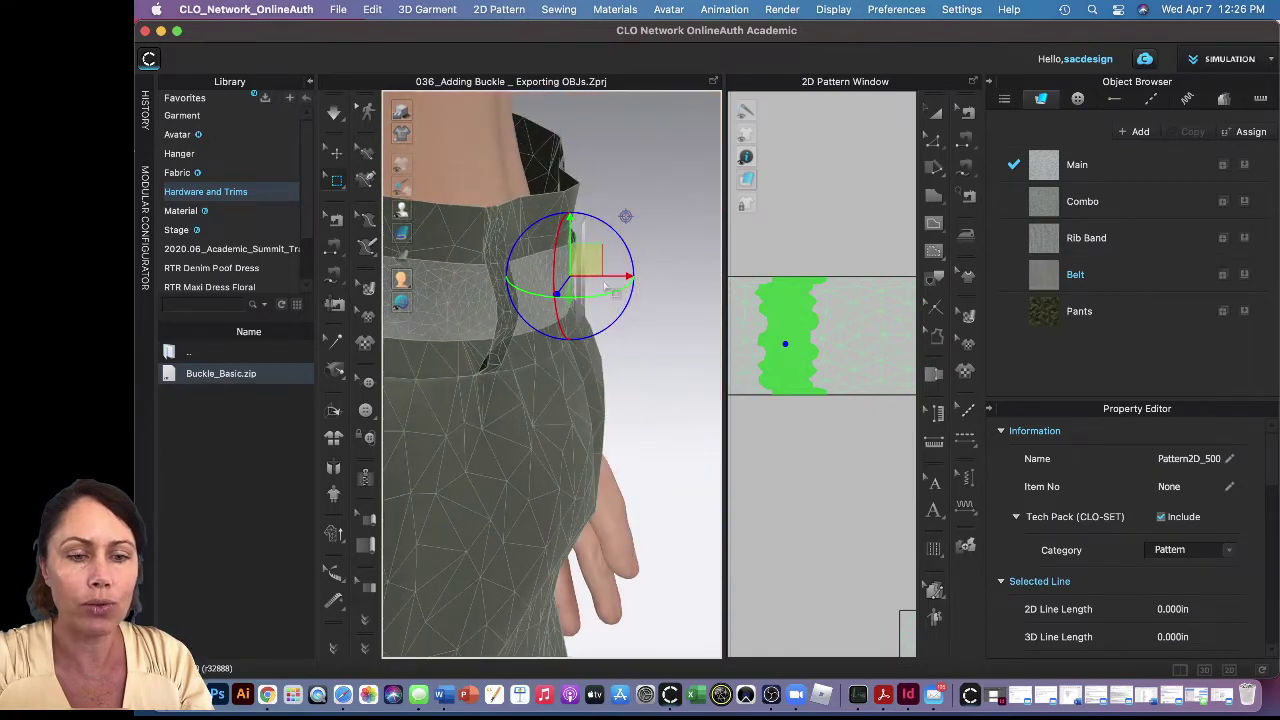
{"action": "left_click_drag", "start_coordinate": [615, 277], "coordinate": [618, 277]}
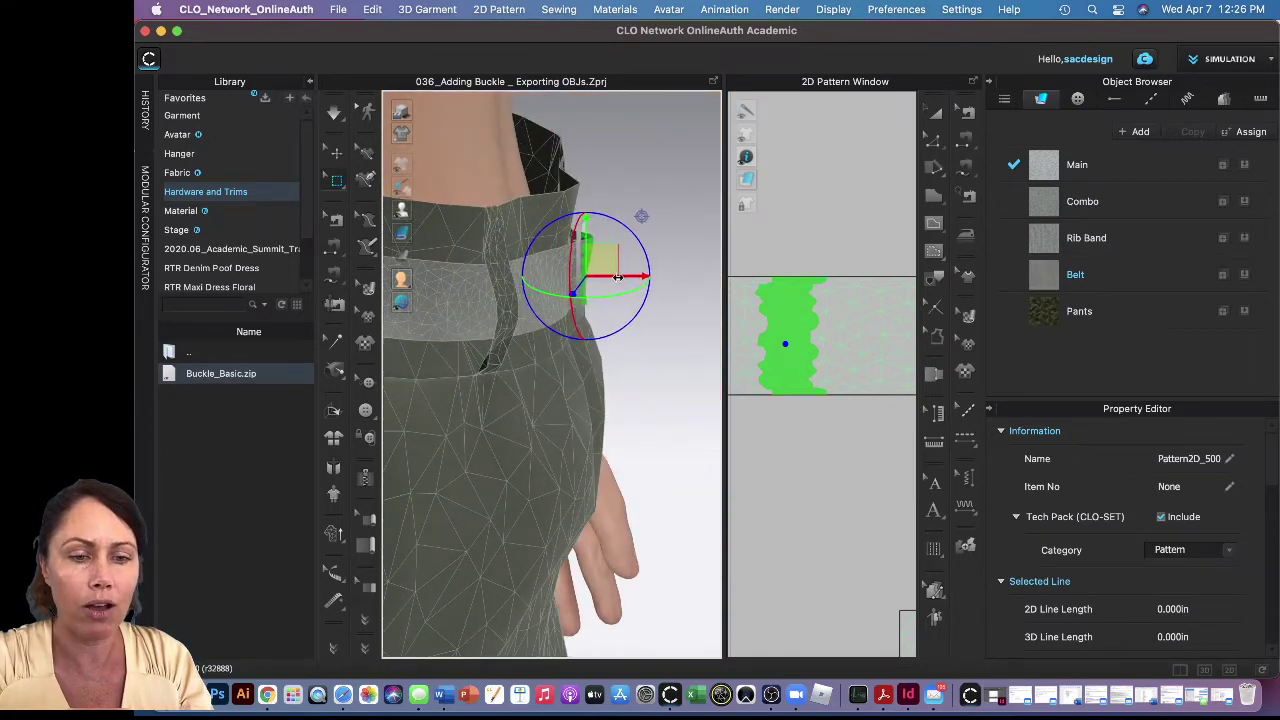
{"action": "right_click_drag", "start_coordinate": [650, 378], "coordinate": [578, 370]}
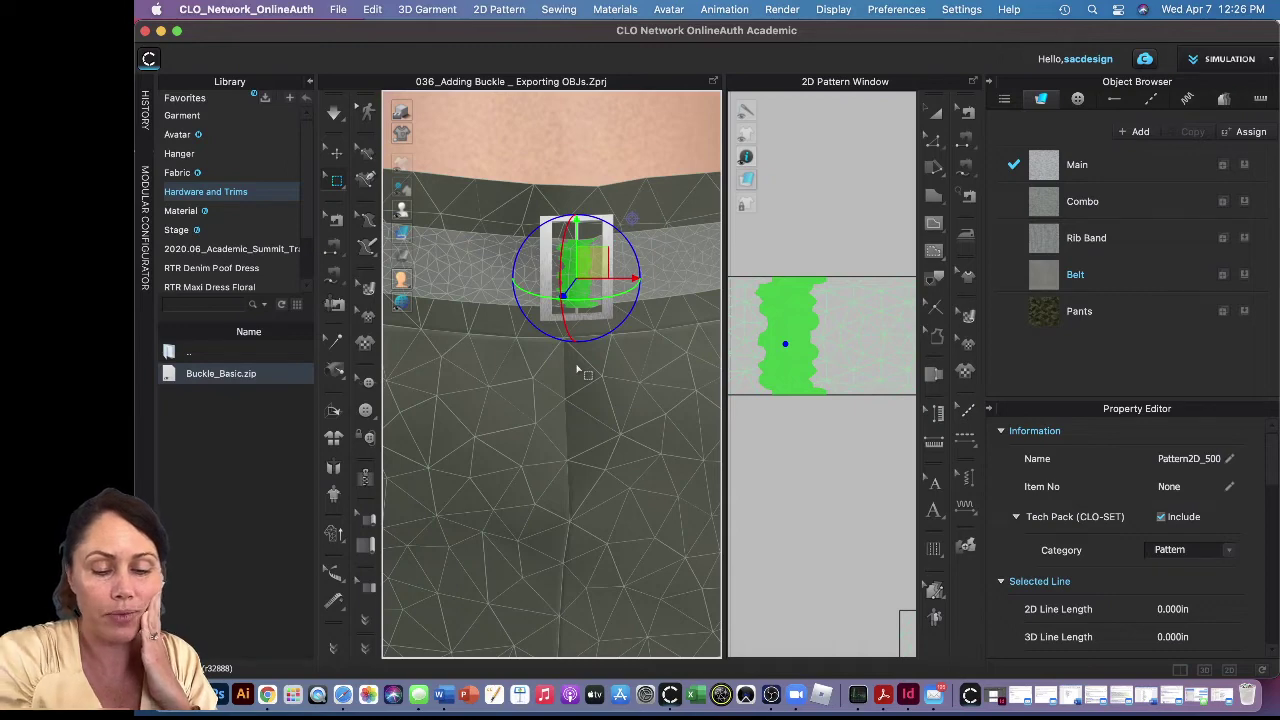
Step: Simulate the garment to settle the belt around the buckle, and inspect the result with the fabric textures shown
{"action": "key", "text": "space"}
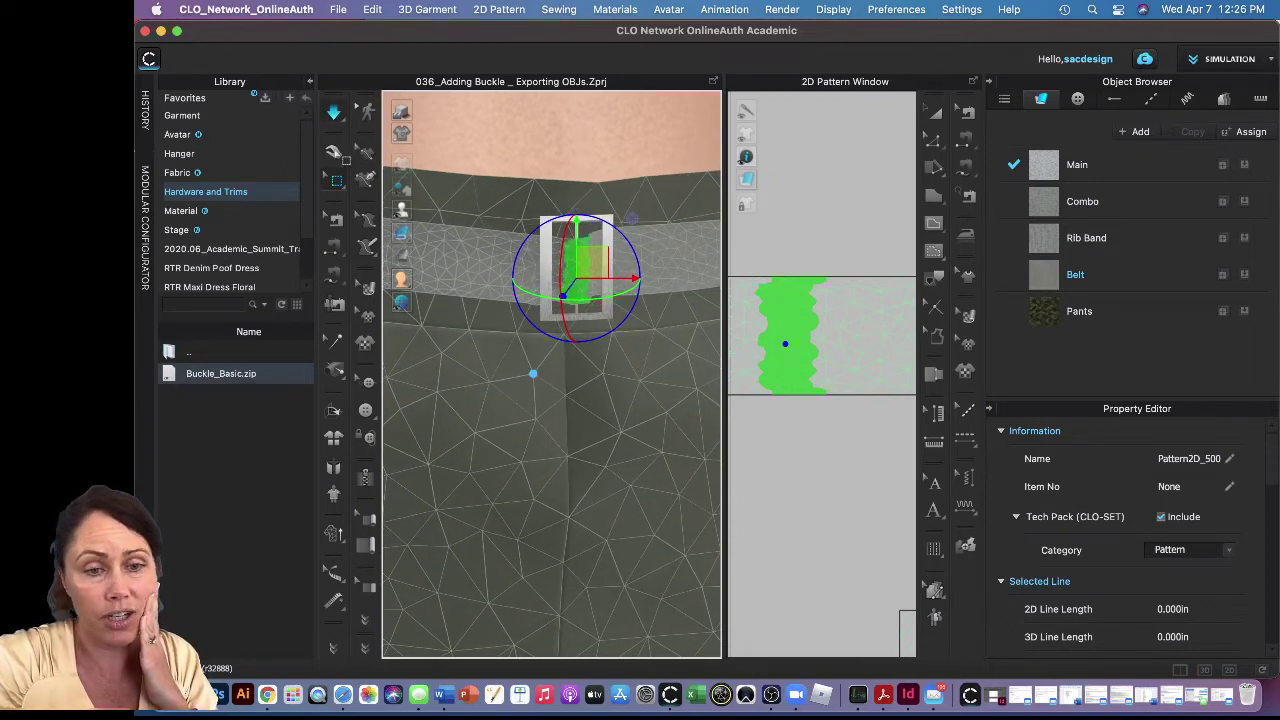
{"action": "left_click", "coordinate": [333, 150]}
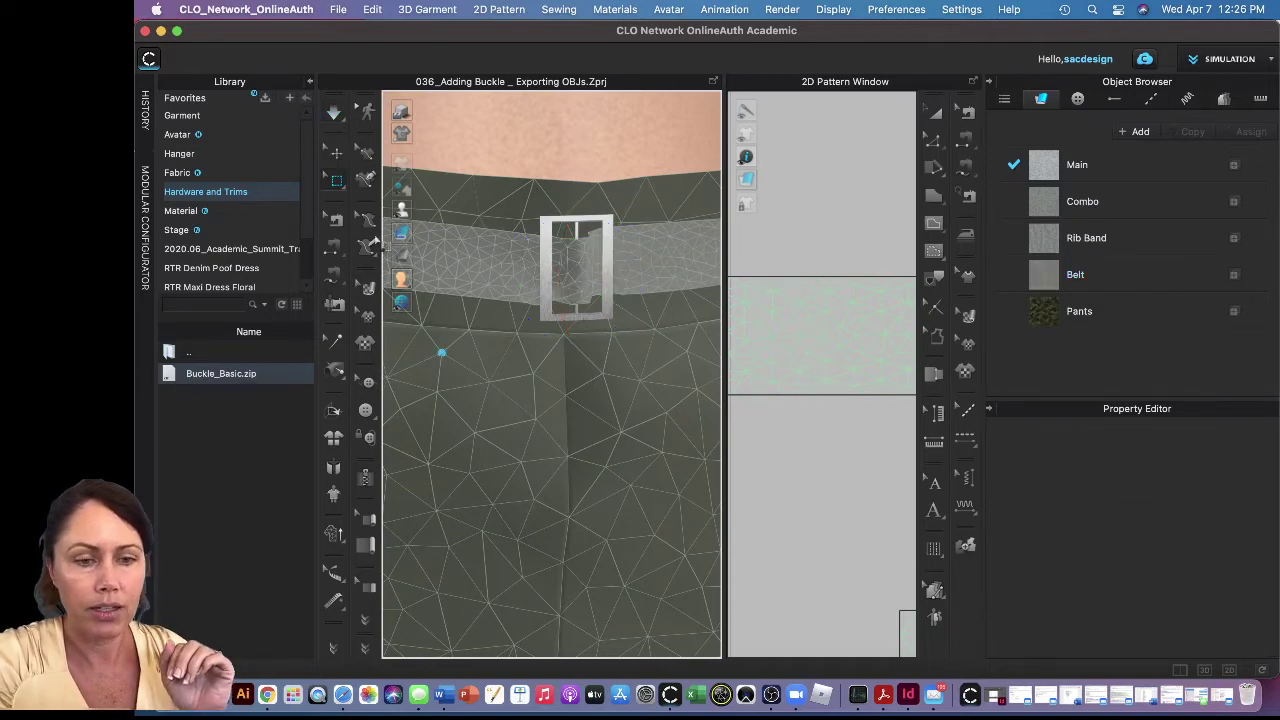
{"action": "left_click", "coordinate": [477, 381]}
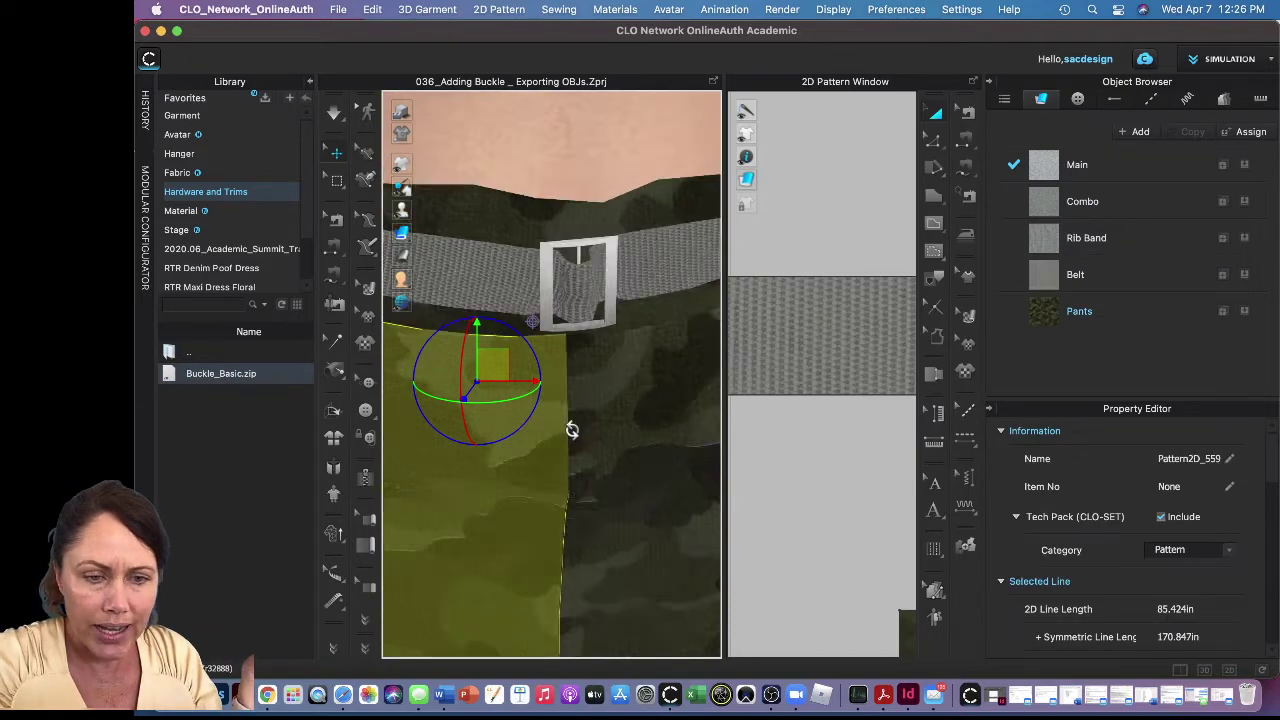
{"action": "key", "text": "space"}
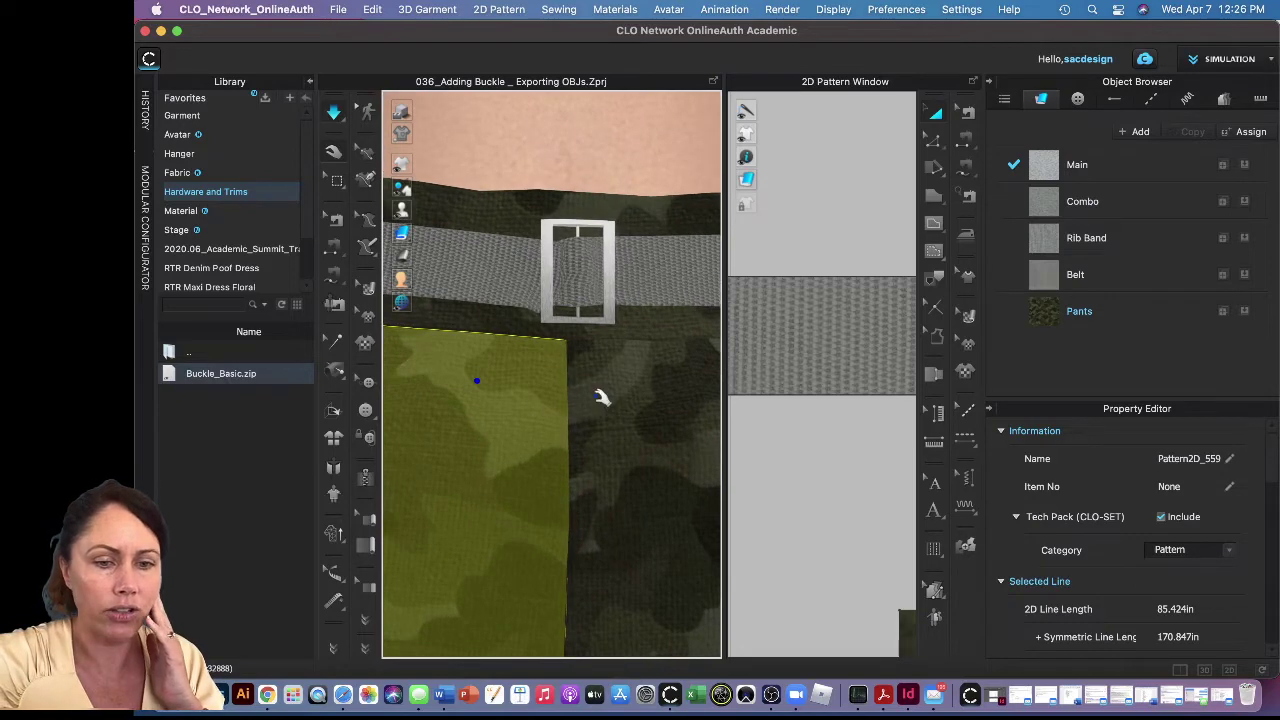
{"action": "key", "text": "space"}
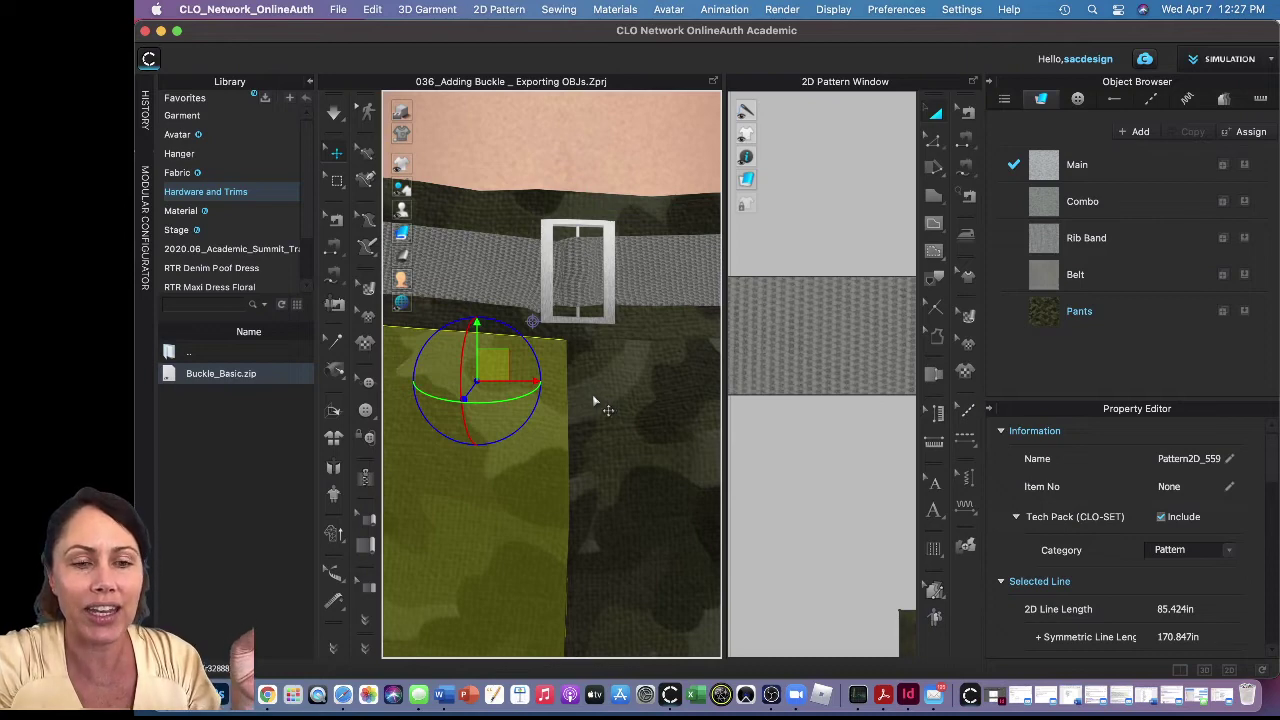
{"action": "key", "text": "space"}
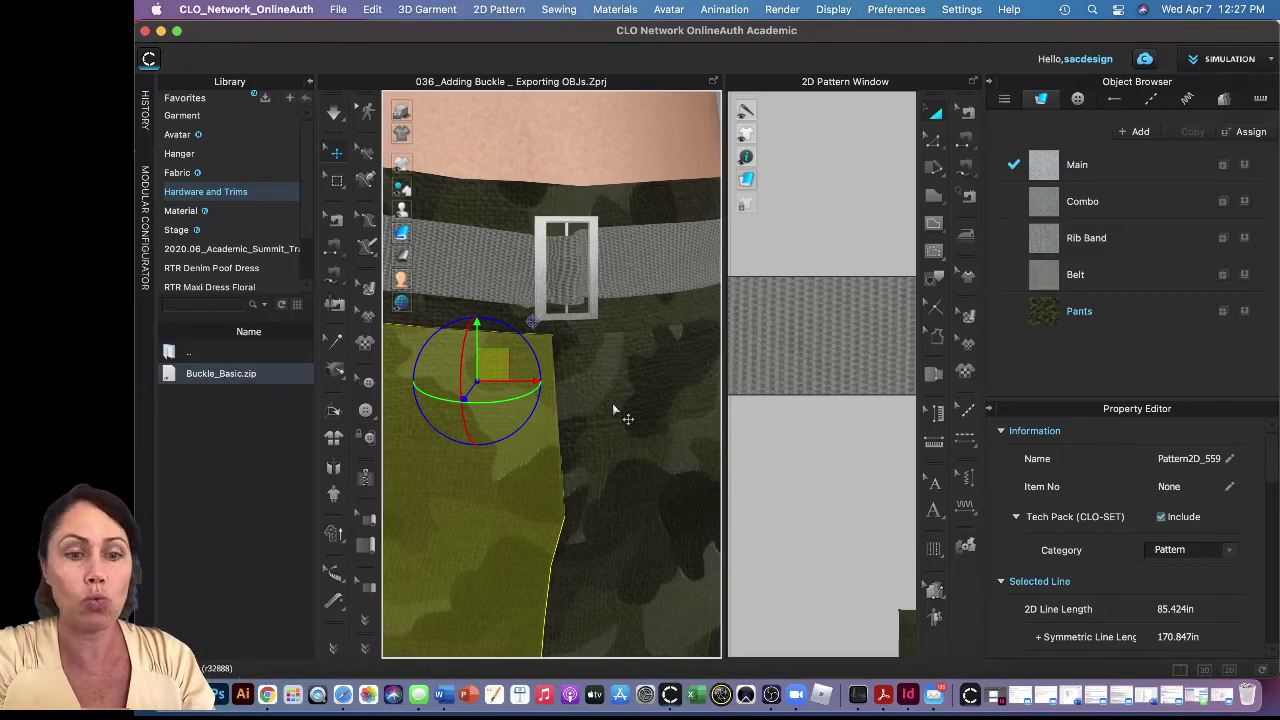
Step: Select the belt and bring its simulation properties into view
{"action": "left_click", "coordinate": [580, 282]}
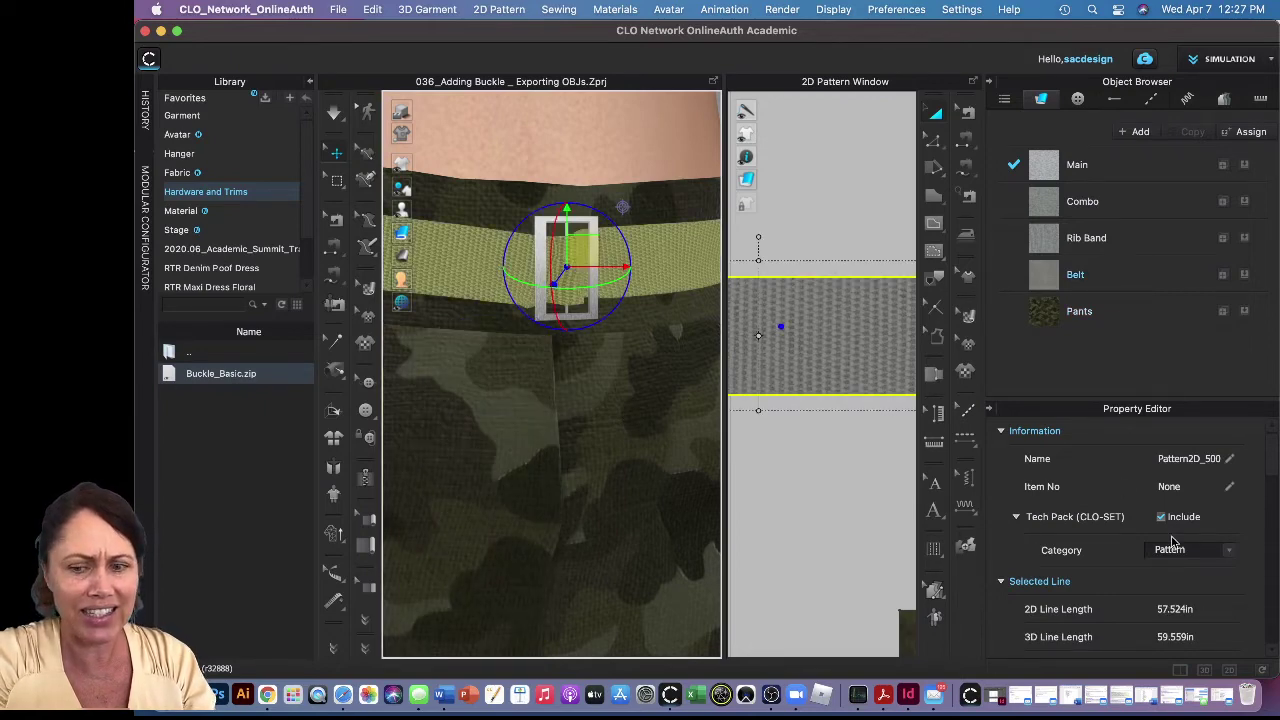
{"action": "scroll", "coordinate": [1172, 540], "scroll_direction": "down", "scroll_amount": 5}
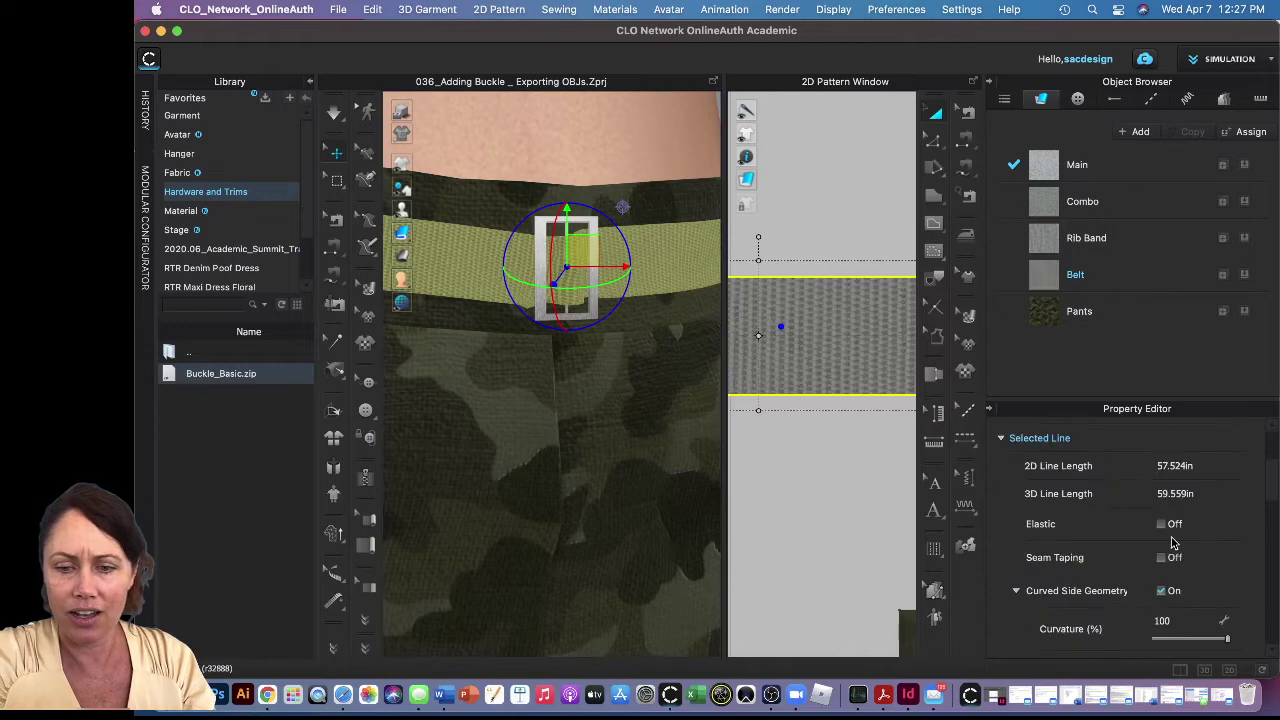
{"action": "scroll", "coordinate": [1172, 540], "scroll_direction": "down", "scroll_amount": 5}
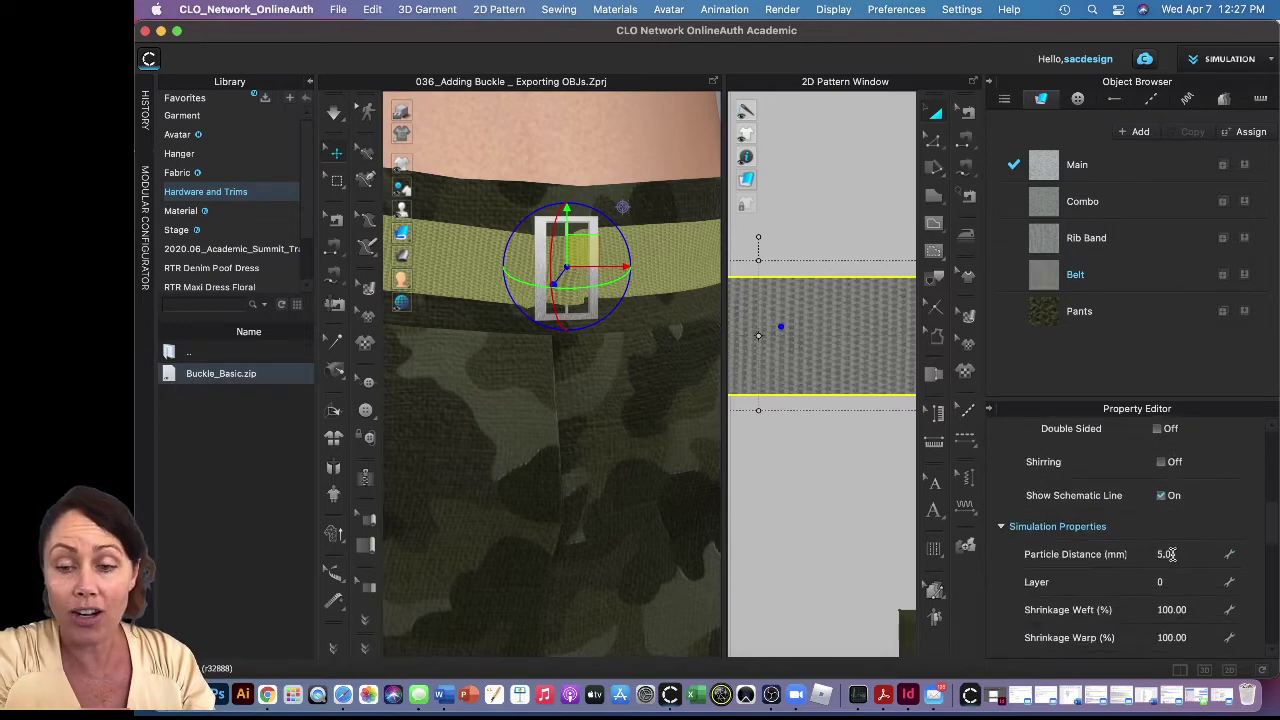
{"action": "left_click", "coordinate": [1175, 555]}
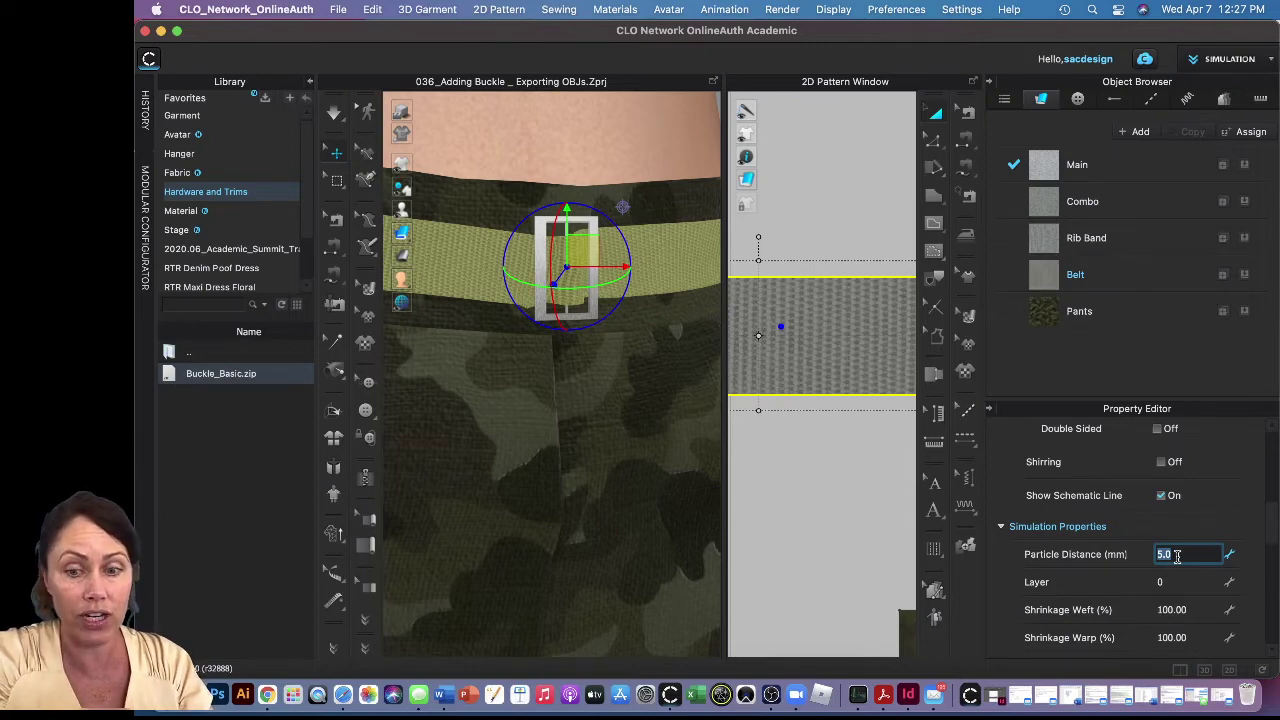
{"action": "key", "text": "Return"}
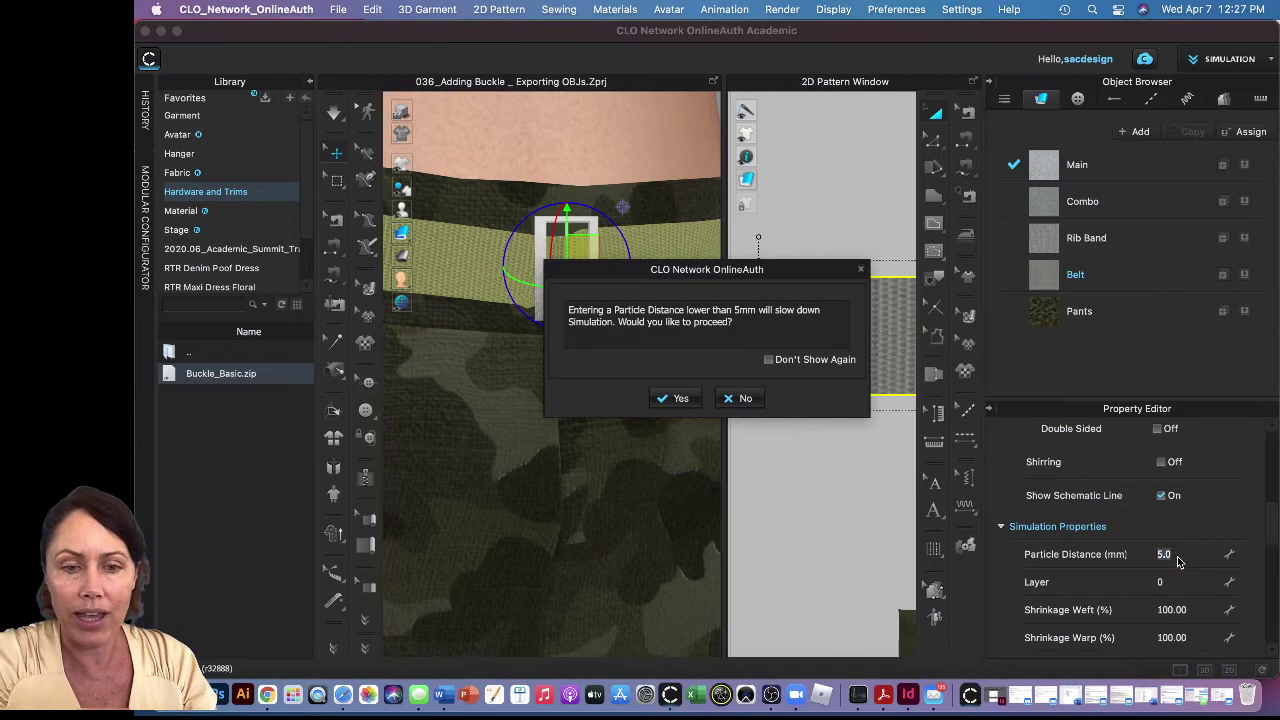
{"action": "left_click", "coordinate": [736, 399]}
Step: Set the belt's additional collision thickness to 1 and deselect the belt
{"action": "scroll", "coordinate": [1133, 594], "scroll_direction": "down", "scroll_amount": 2}
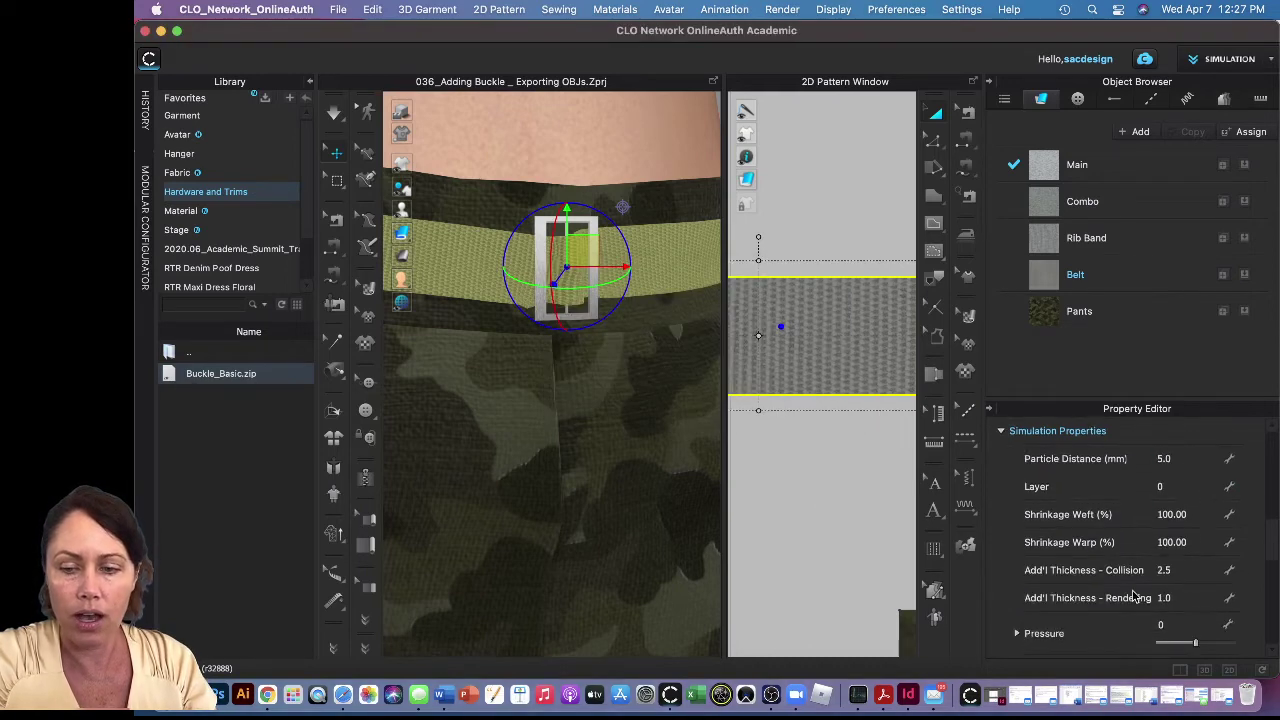
{"action": "left_click", "coordinate": [1179, 571]}
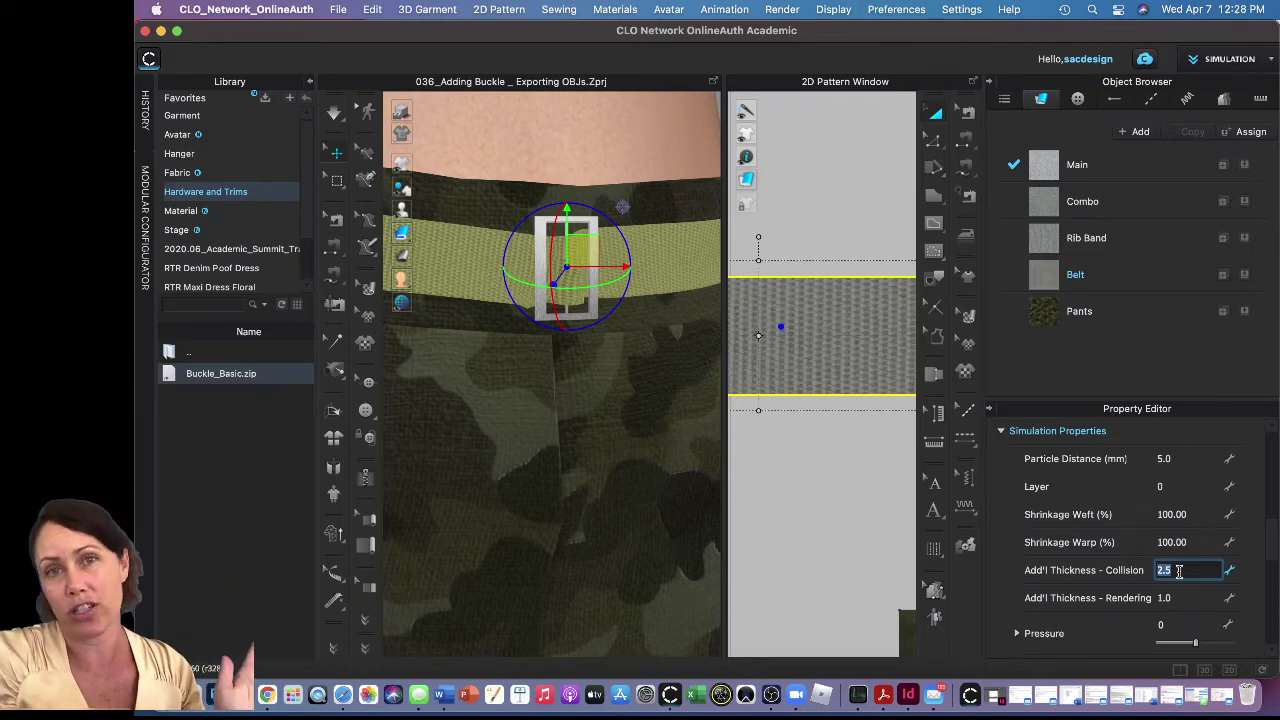
{"action": "type", "text": "1"}
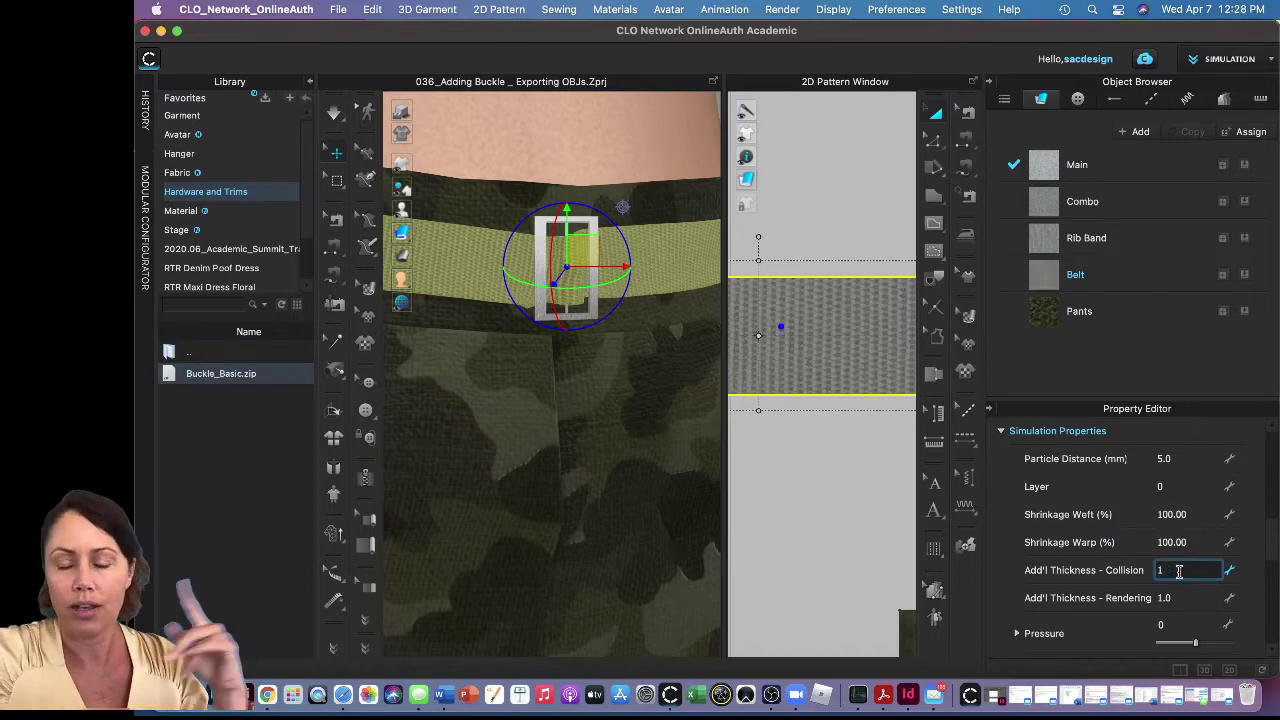
{"action": "left_click", "coordinate": [822, 570]}
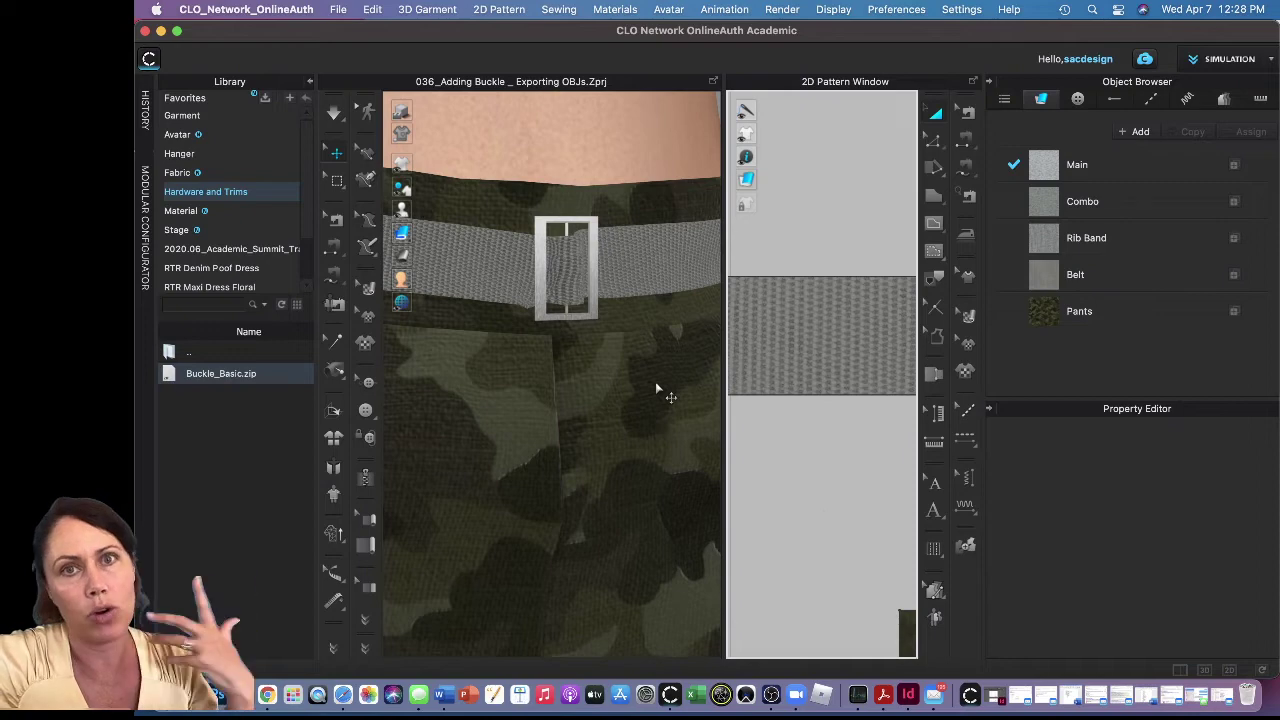
Step: Set the buckle's skin offset to 1 mm and deselect the buckle
{"action": "left_click", "coordinate": [593, 250]}
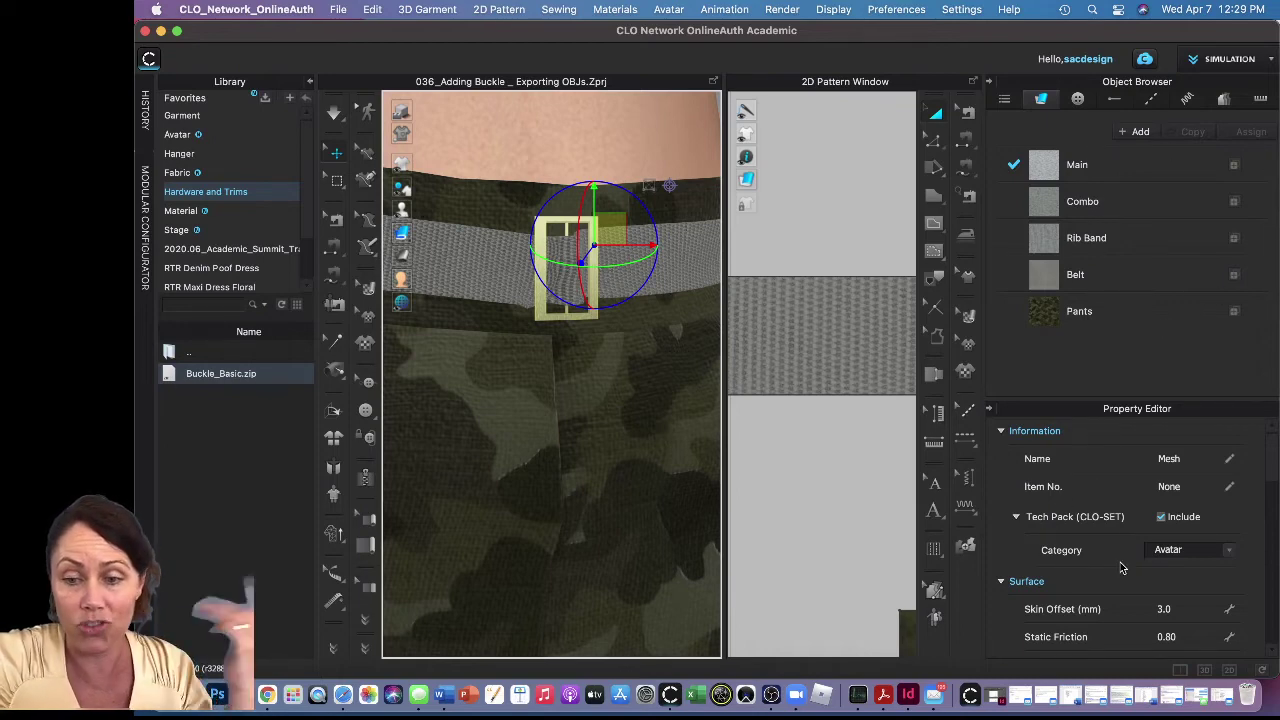
{"action": "scroll", "coordinate": [1121, 568], "scroll_direction": "down", "scroll_amount": 3}
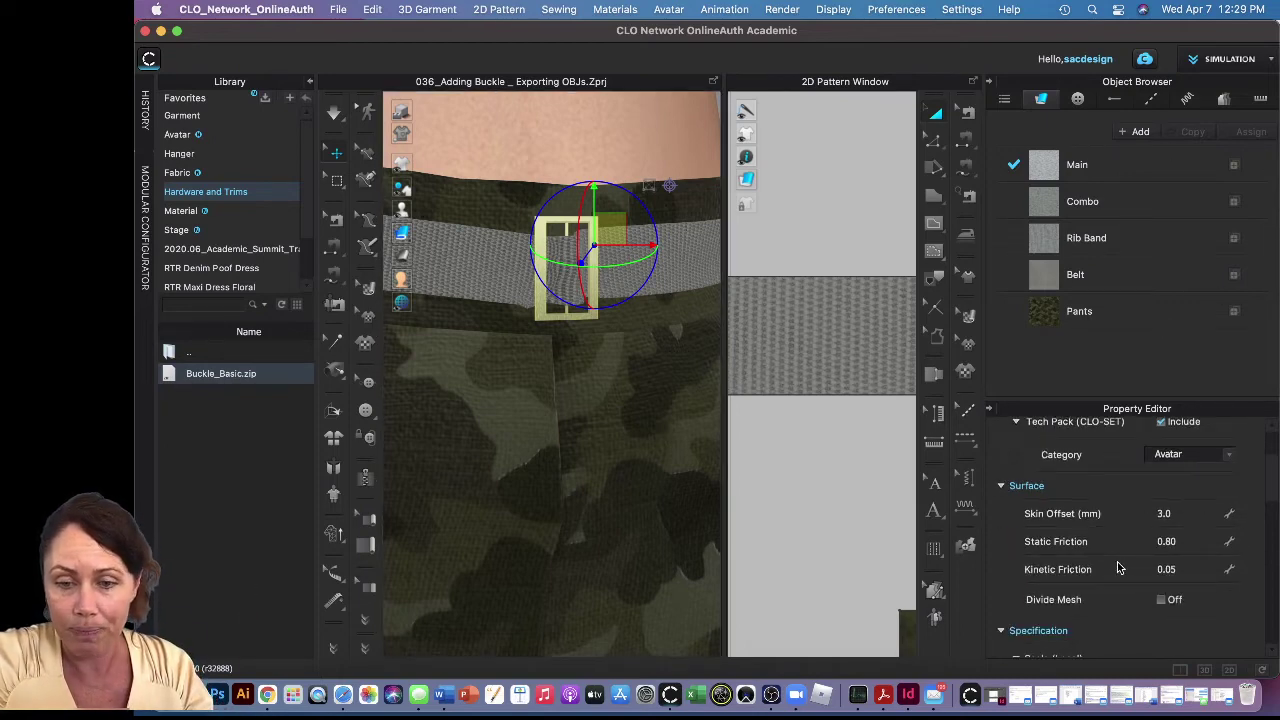
{"action": "scroll", "coordinate": [1060, 497], "scroll_direction": "down", "scroll_amount": 2}
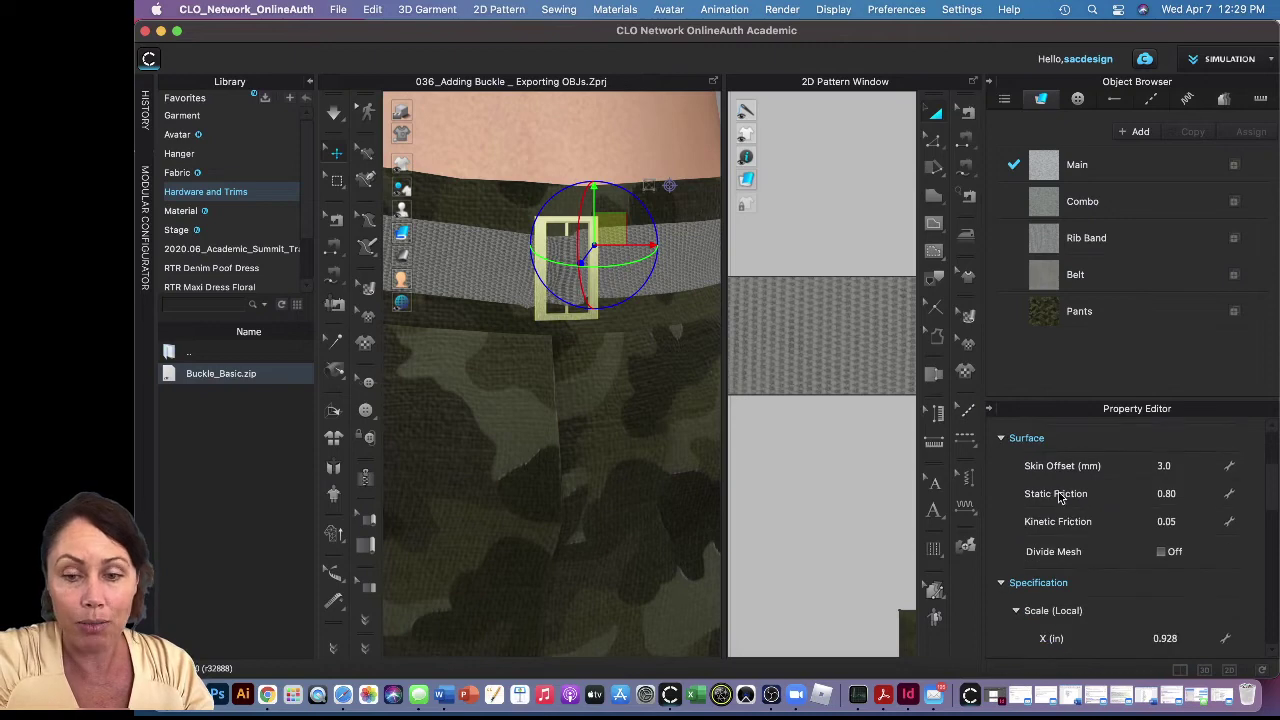
{"action": "left_click", "coordinate": [1171, 466]}
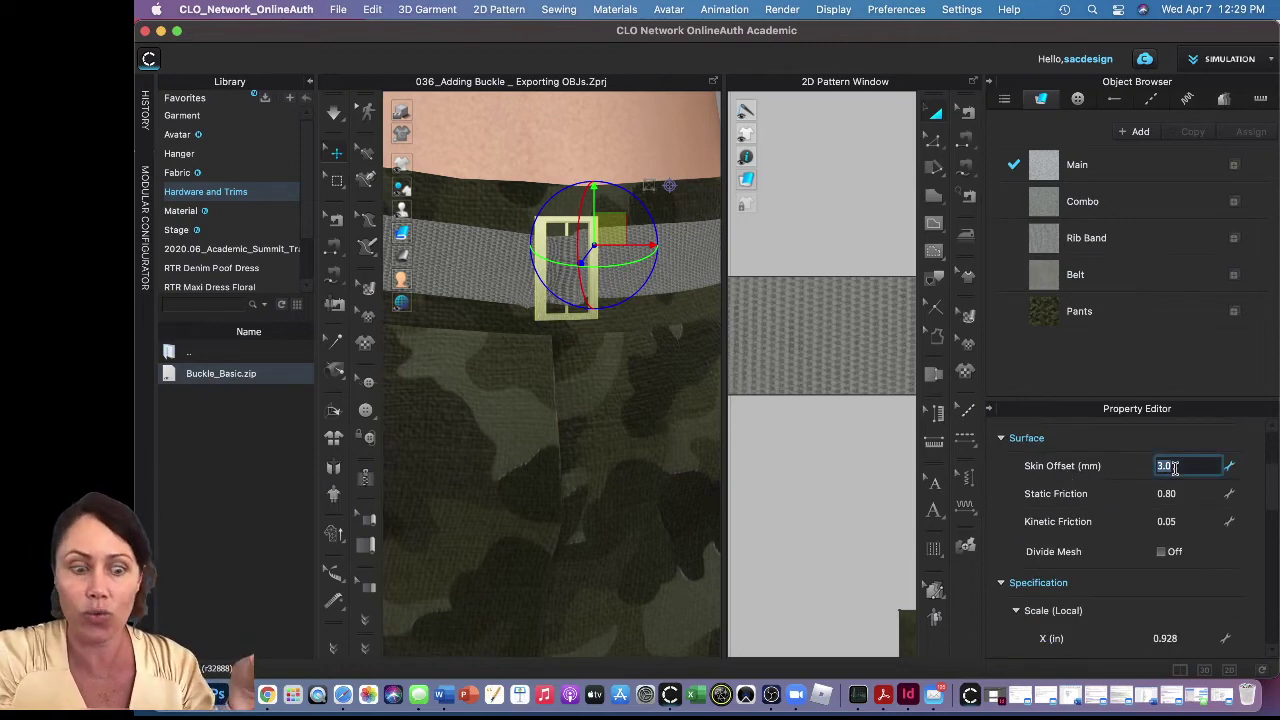
{"action": "type", "text": "1"}
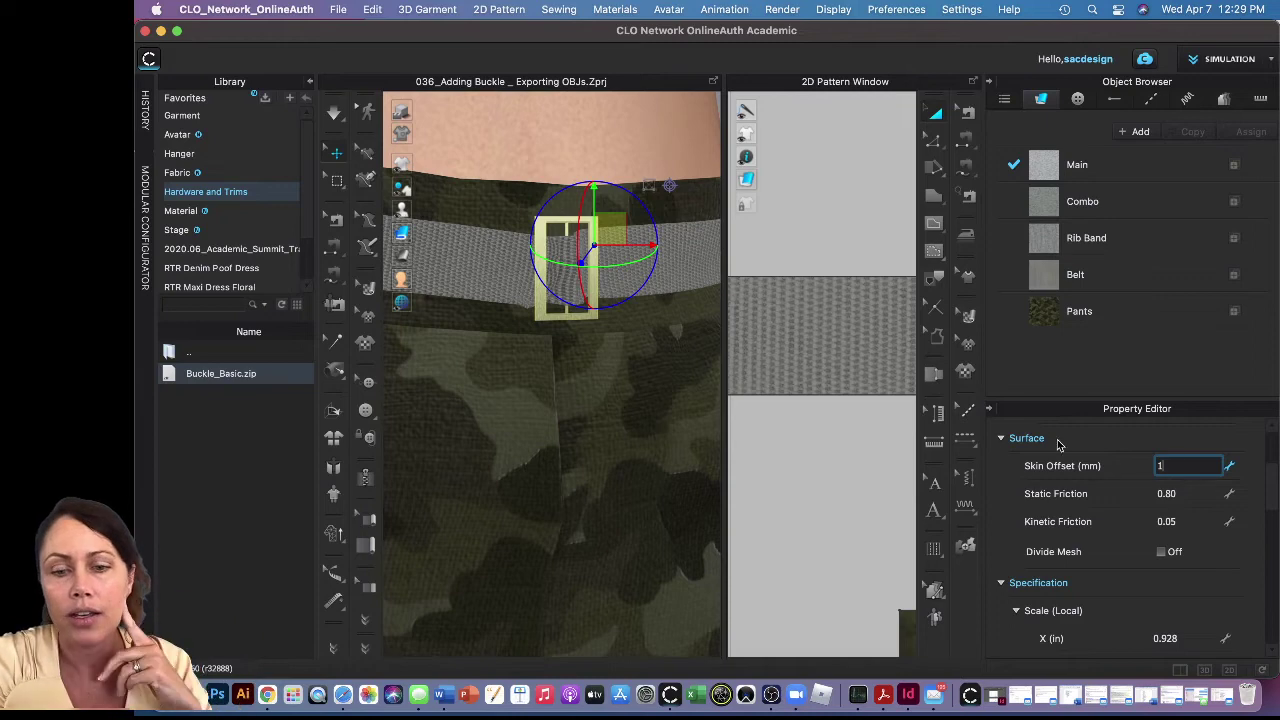
{"action": "left_click", "coordinate": [815, 442]}
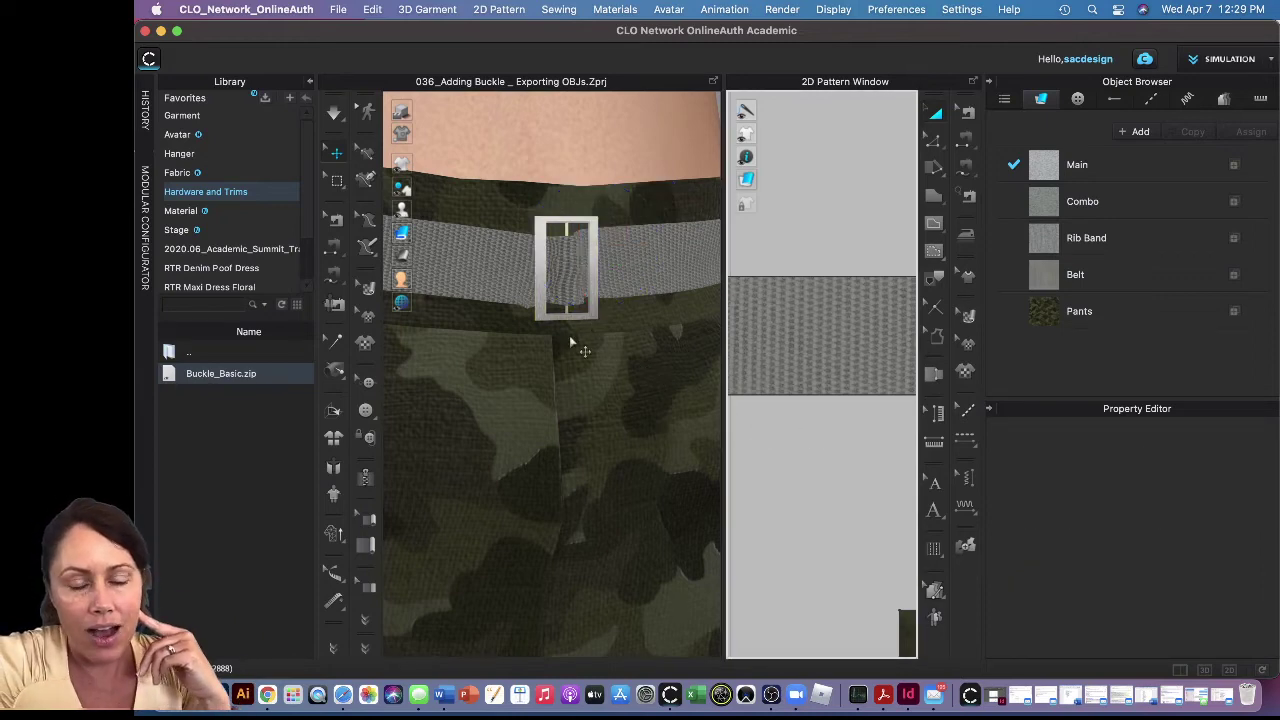
Step: Simulate the garment so the belt settles inside the buckle with the reduced skin offset
{"action": "right_click_drag", "start_coordinate": [569, 343], "coordinate": [576, 426]}
{"action": "scroll", "coordinate": [553, 310], "scroll_direction": "up", "scroll_amount": 3}
{"action": "scroll", "coordinate": [553, 310], "scroll_direction": "up", "scroll_amount": 2}
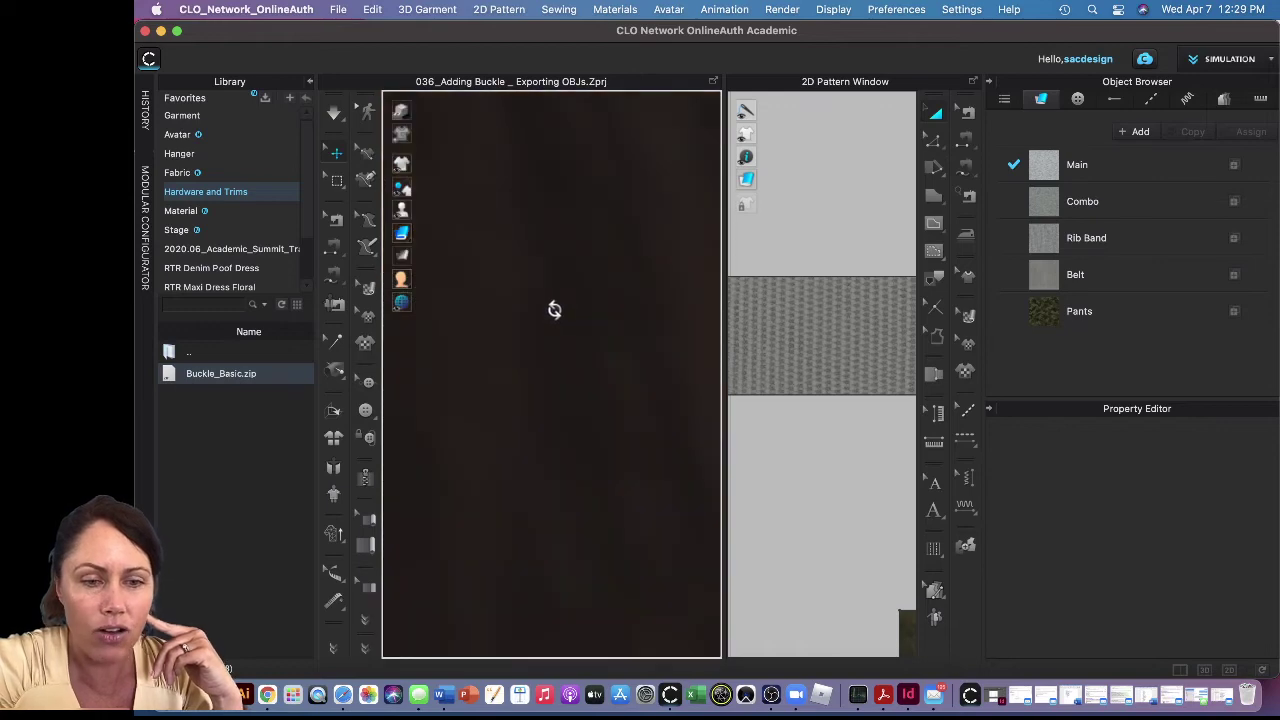
{"action": "key", "text": "2"}
{"action": "scroll", "coordinate": [557, 314], "scroll_direction": "up", "scroll_amount": 6}
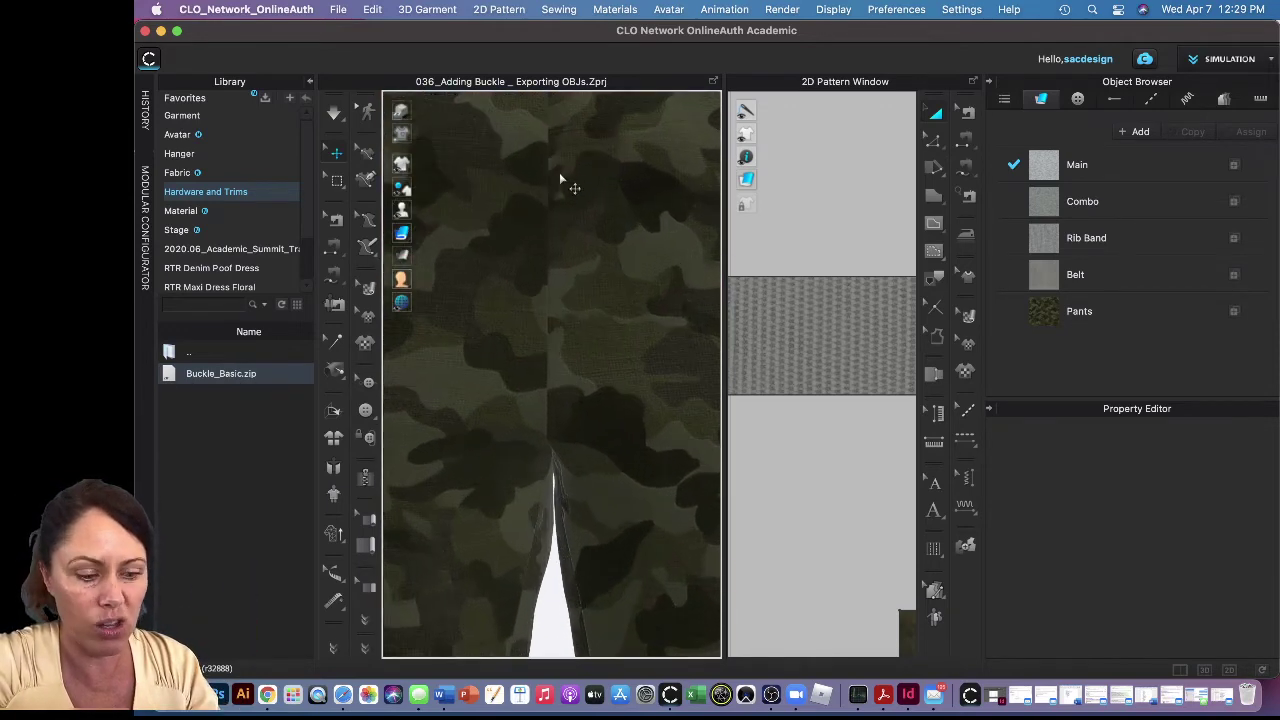
{"action": "middle_click_drag", "start_coordinate": [561, 177], "coordinate": [606, 380]}
{"action": "scroll", "coordinate": [604, 376], "scroll_direction": "up", "scroll_amount": 1}
{"action": "scroll", "coordinate": [610, 380], "scroll_direction": "up", "scroll_amount": 1}
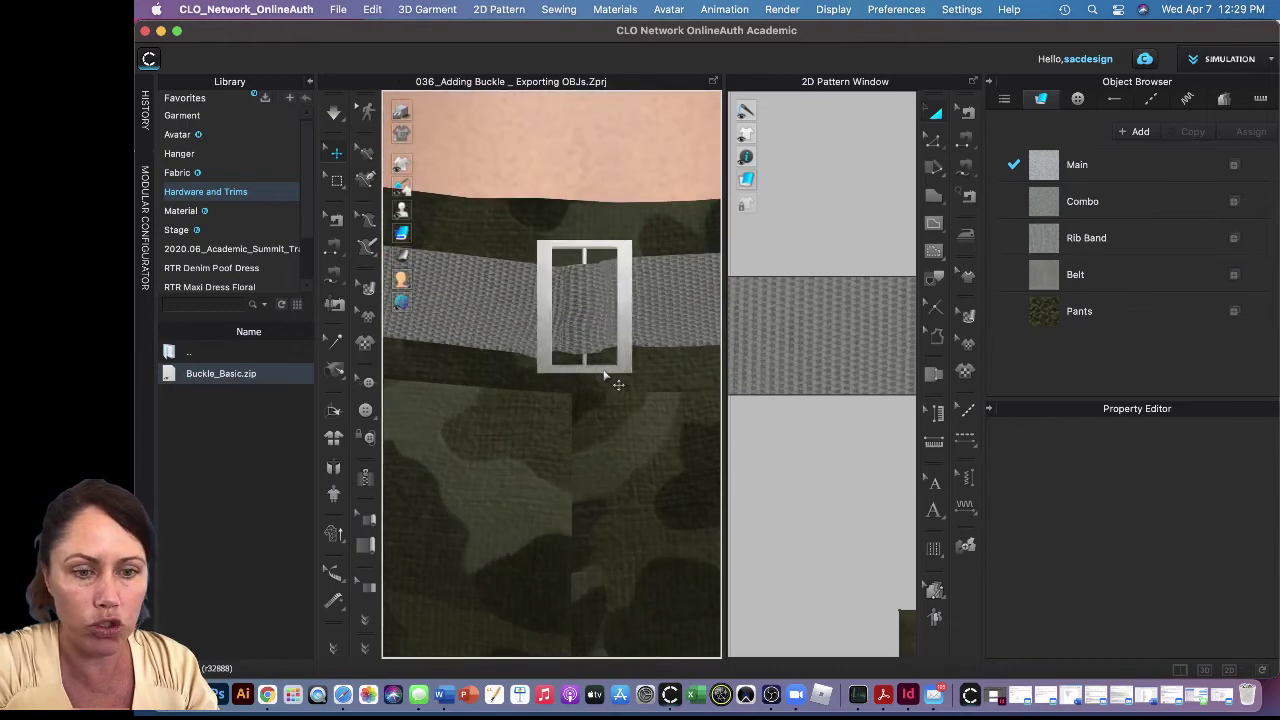
{"action": "middle_click_drag", "start_coordinate": [554, 420], "coordinate": [577, 465]}
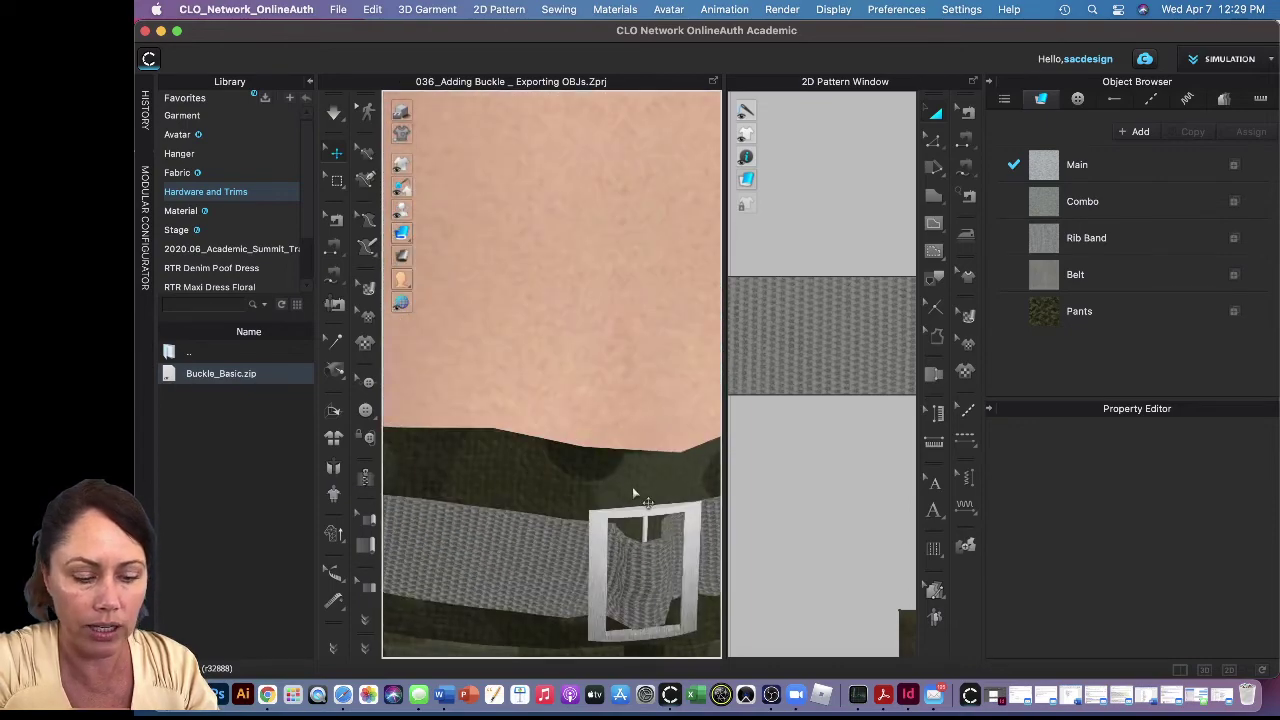
{"action": "right_click_drag", "start_coordinate": [633, 486], "coordinate": [540, 523]}
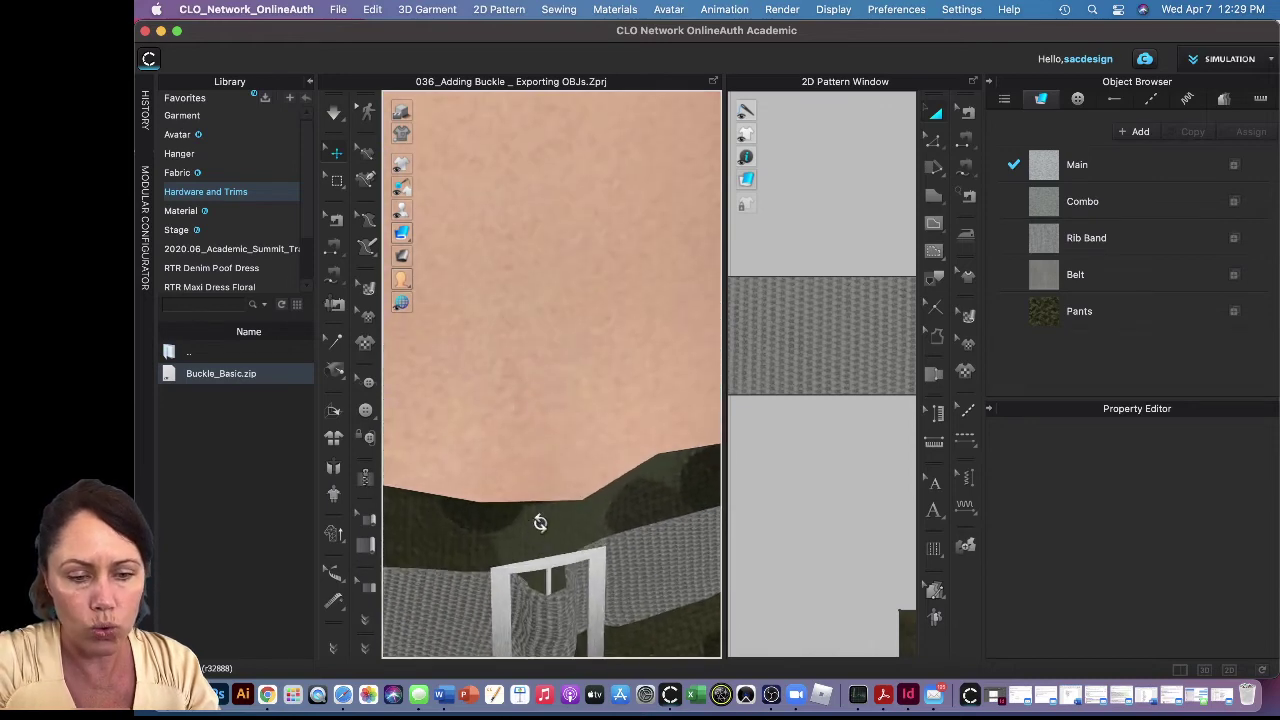
{"action": "scroll", "coordinate": [595, 563], "scroll_direction": "down", "scroll_amount": 5}
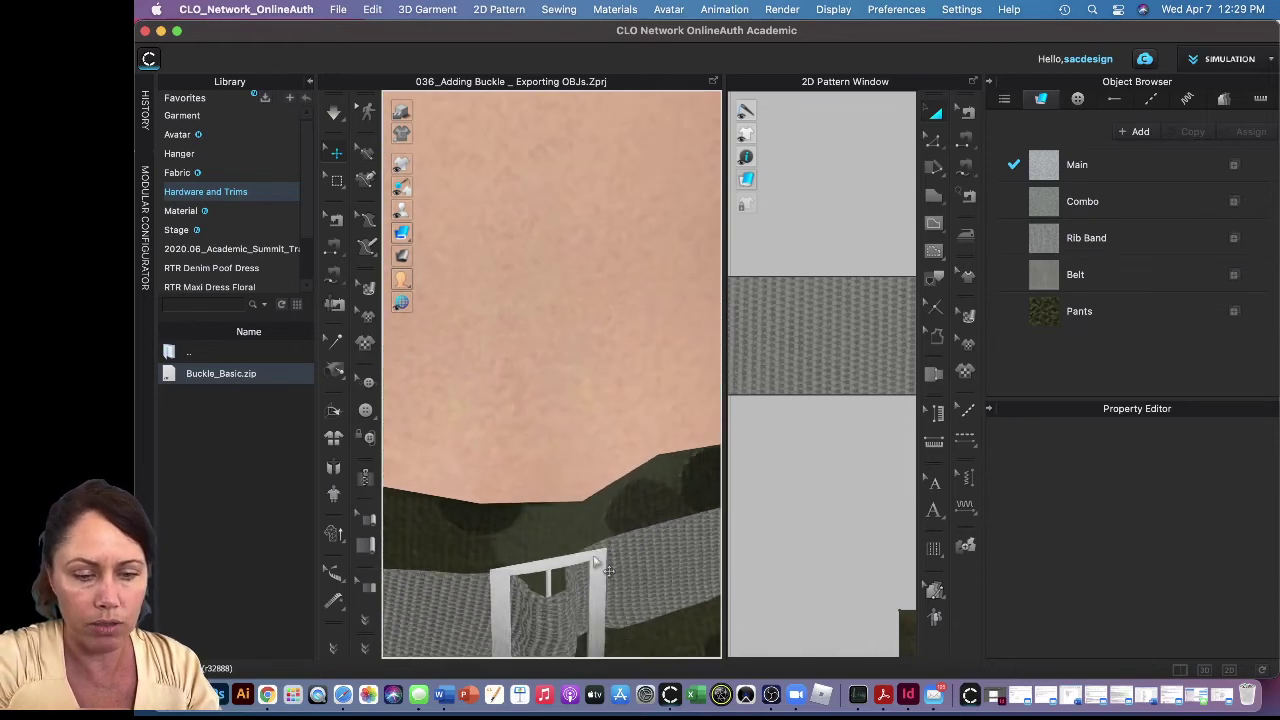
{"action": "right_click_drag", "start_coordinate": [517, 563], "coordinate": [543, 570]}
{"action": "scroll", "coordinate": [600, 551], "scroll_direction": "up", "scroll_amount": 5}
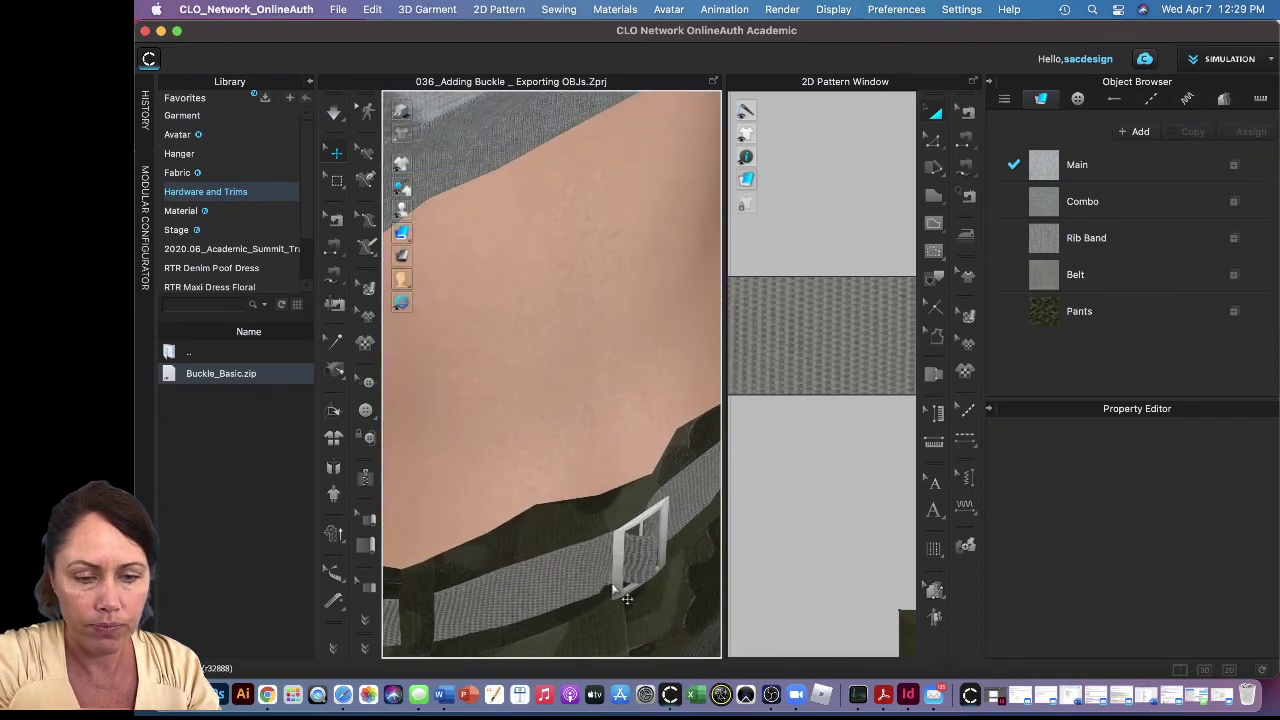
{"action": "middle_click_drag", "start_coordinate": [586, 503], "coordinate": [551, 463]}
{"action": "scroll", "coordinate": [553, 468], "scroll_direction": "up", "scroll_amount": 5}
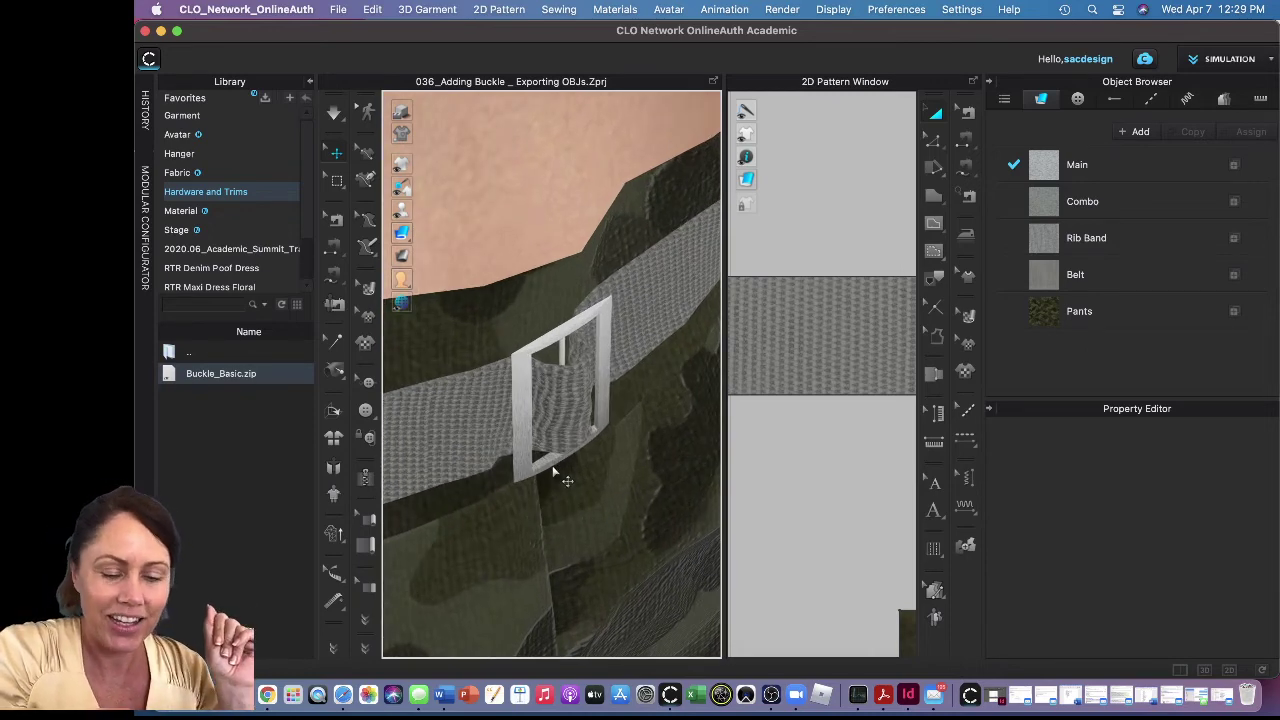
{"action": "key", "text": "space"}
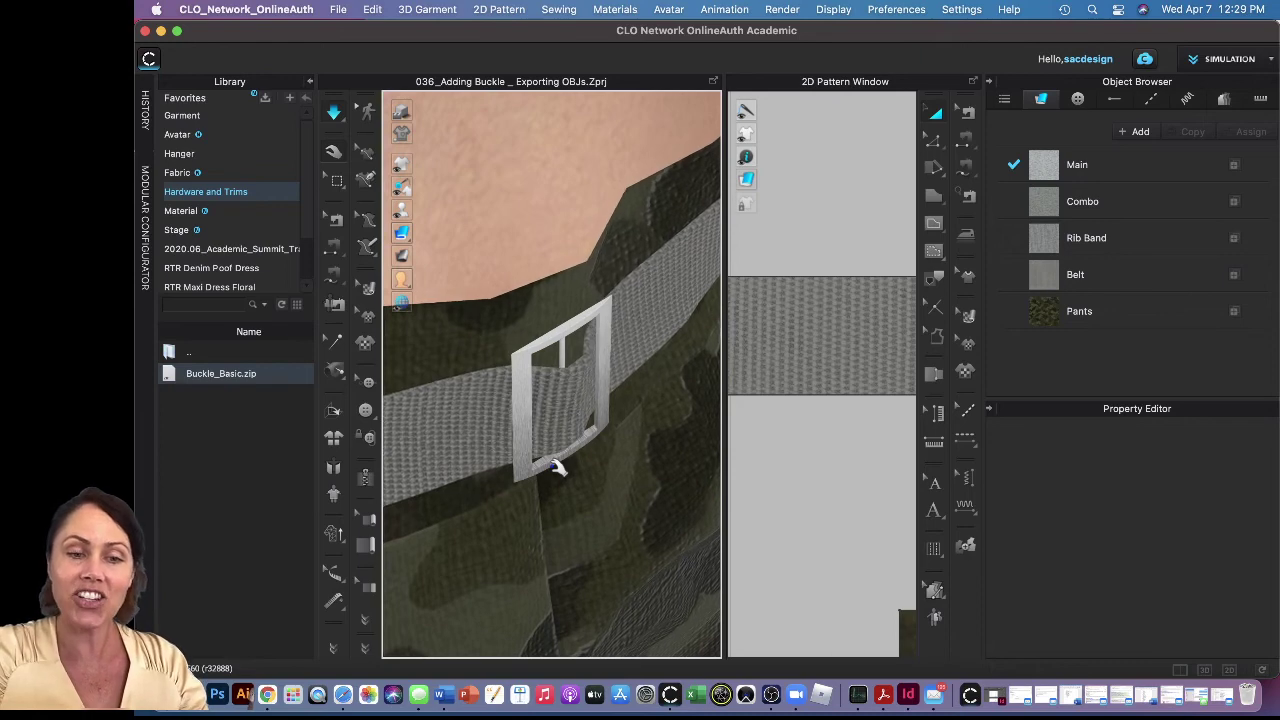